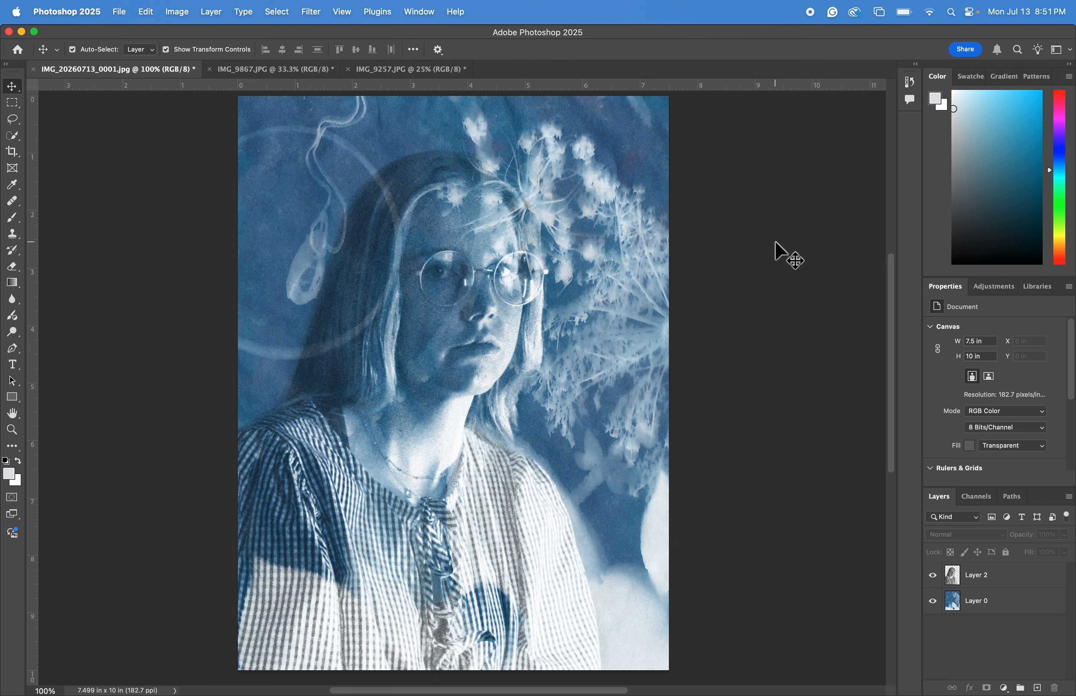
left_click(310, 288)
left_click(438, 247)
left_click(753, 181)
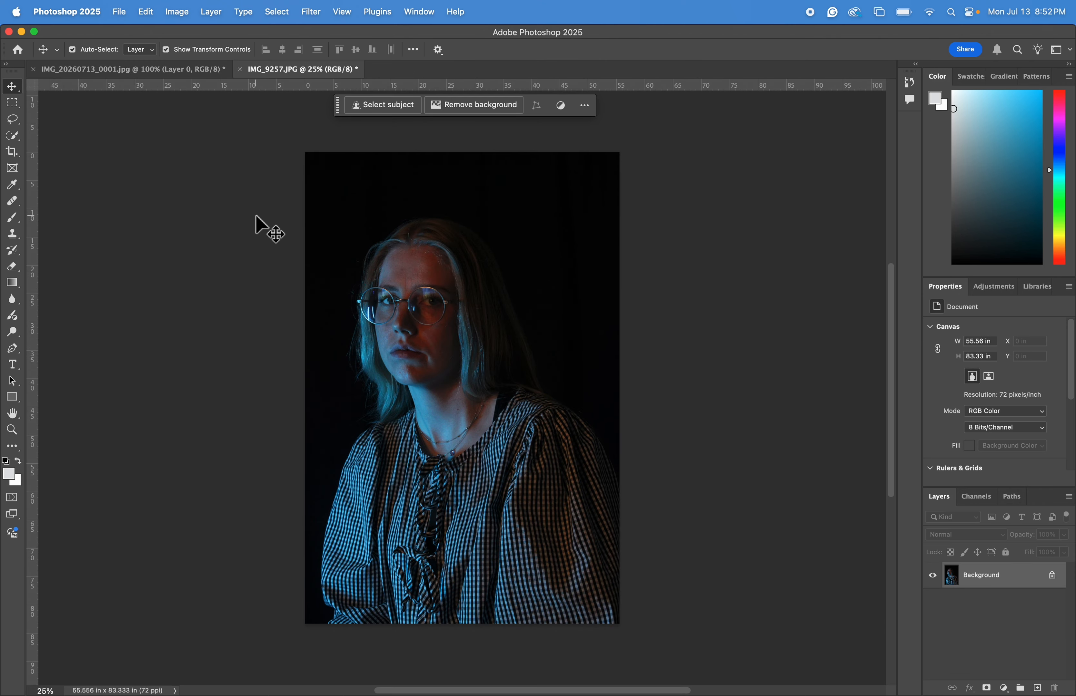
Undo the last change to the cyanotype scan document.
left_click(151, 74)
key("super+minus")
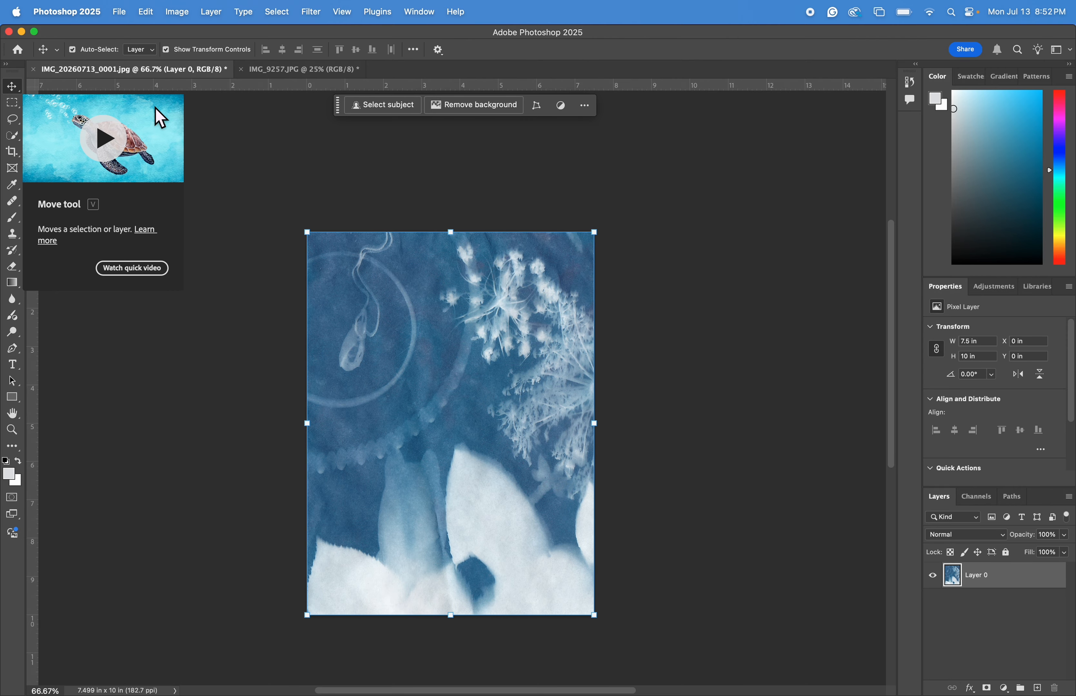
left_click(272, 72)
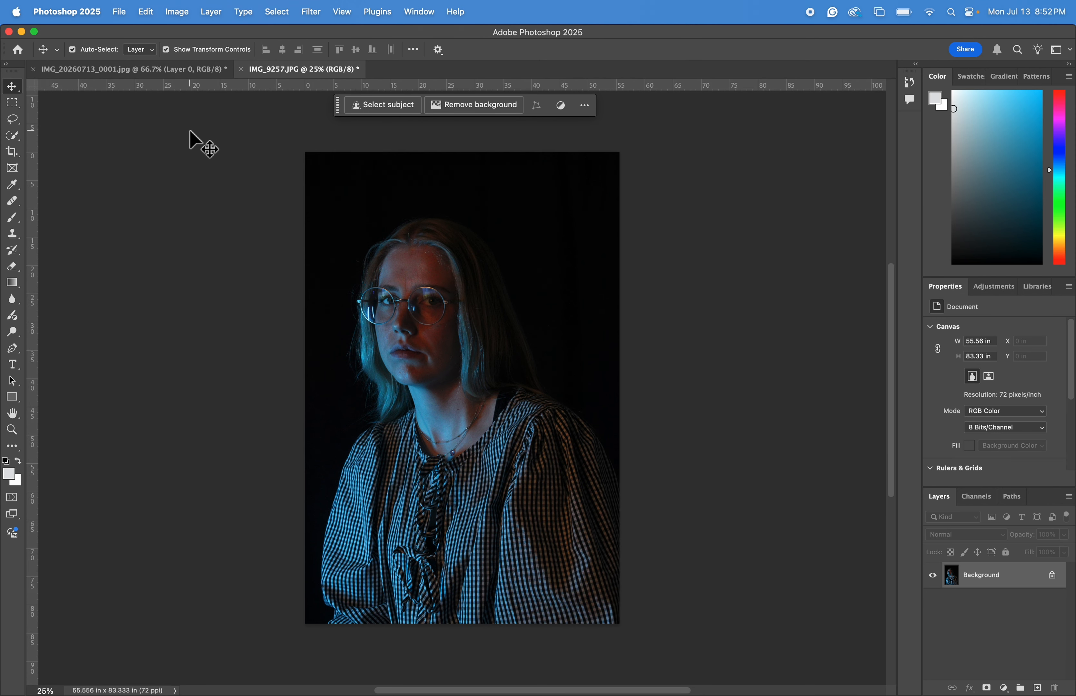
left_click(136, 68)
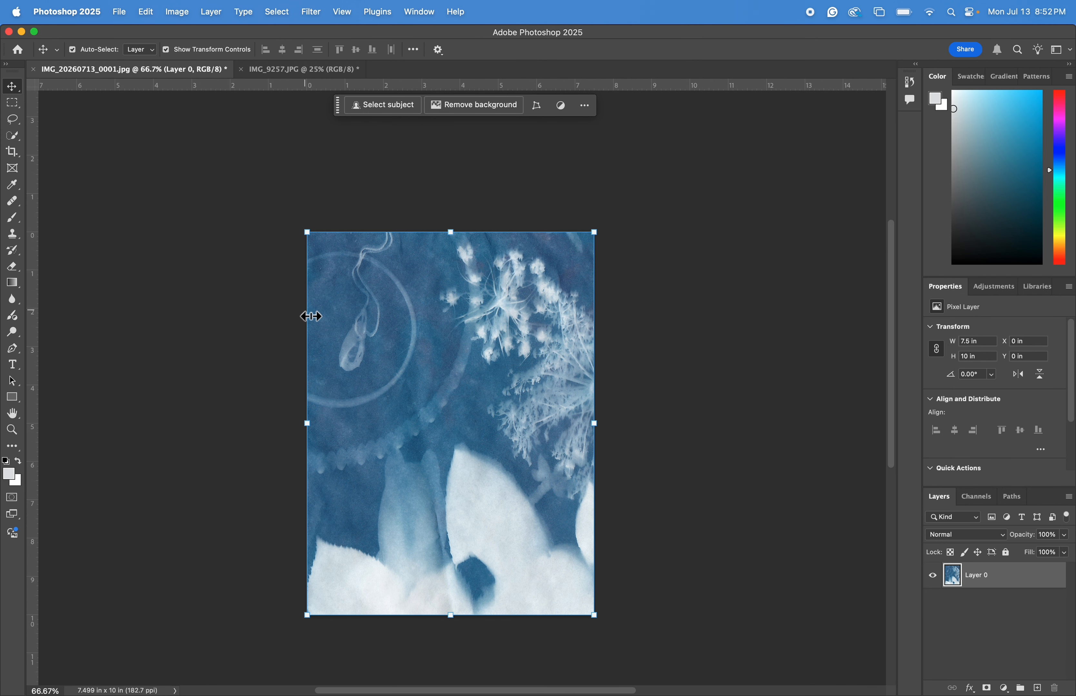
key("super+z")
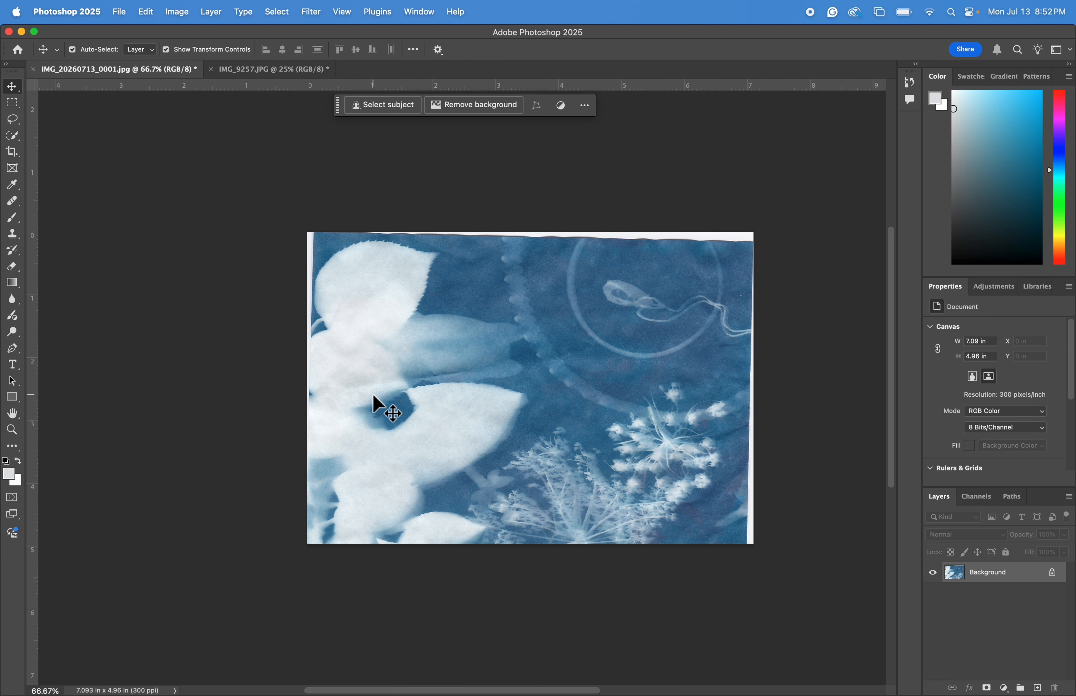
Crop the cyanotype scan to 10 in by 7.5 in, trimming its white edges, and undo the crop.
scroll(382, 409, "right", 5)
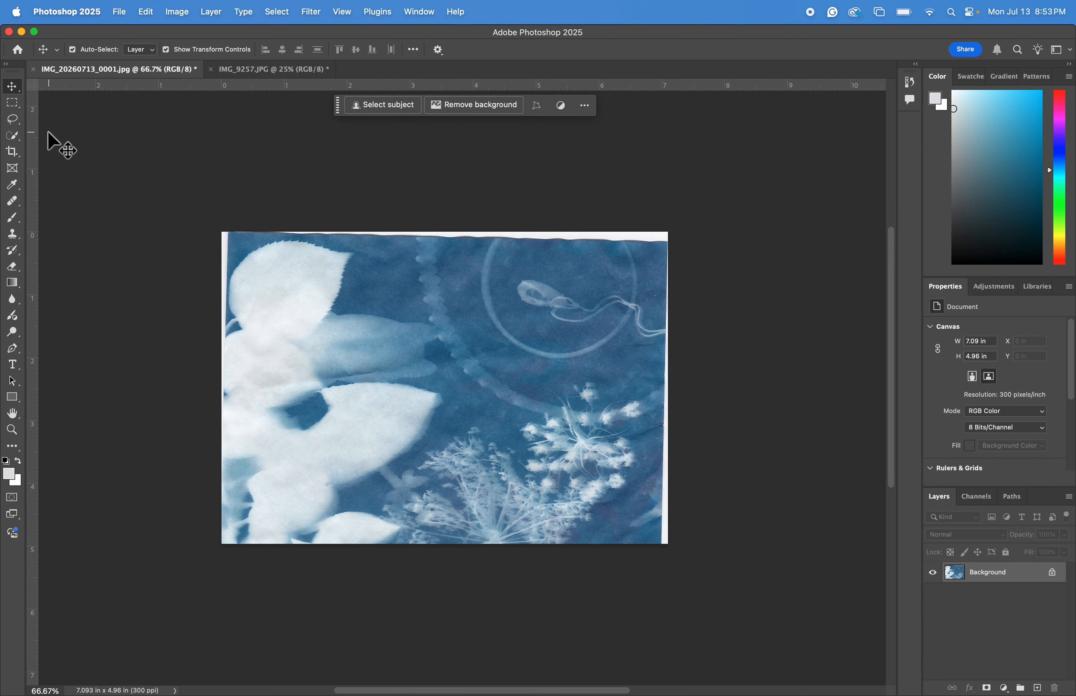
left_click(14, 153)
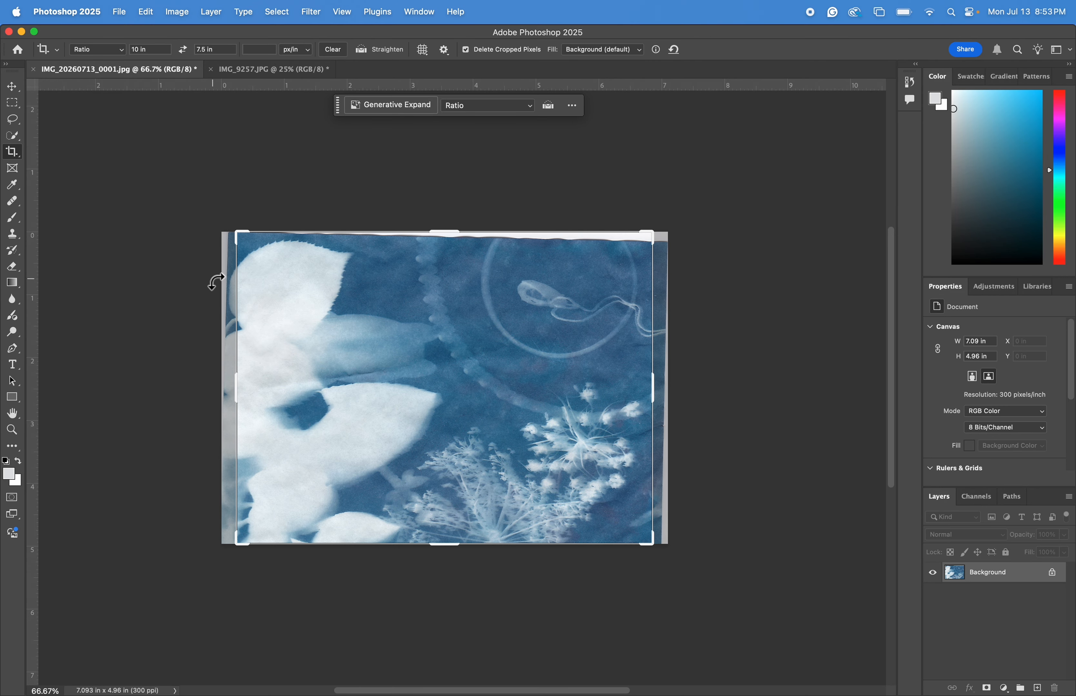
left_click(290, 294)
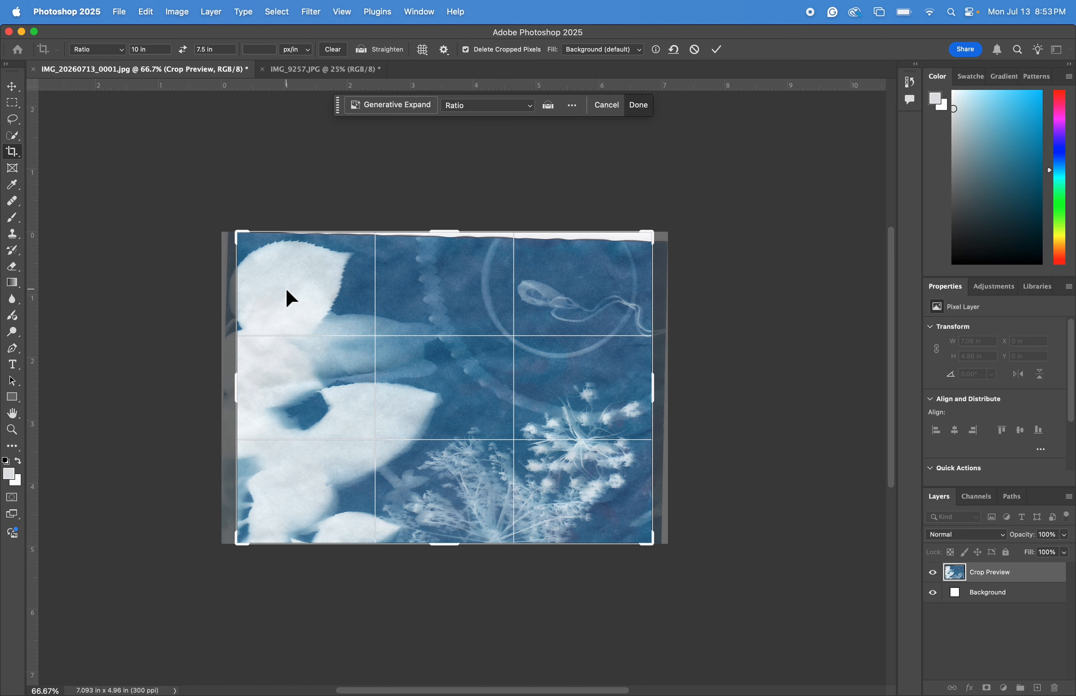
left_click_drag(319, 297, 328, 294)
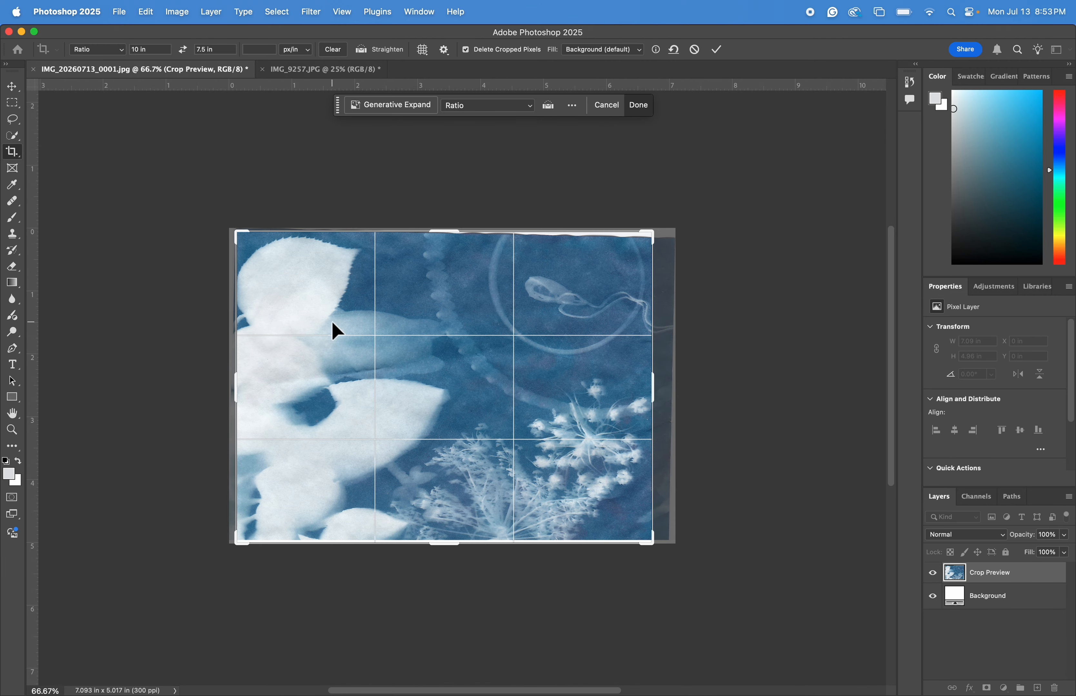
left_click(189, 57)
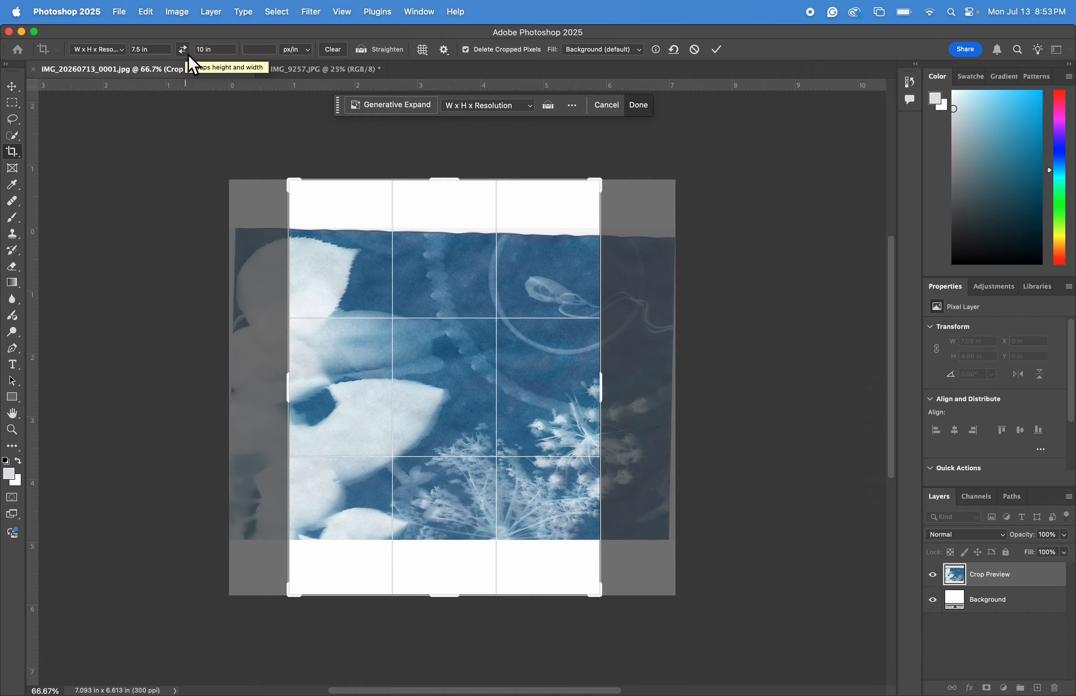
left_click(189, 56)
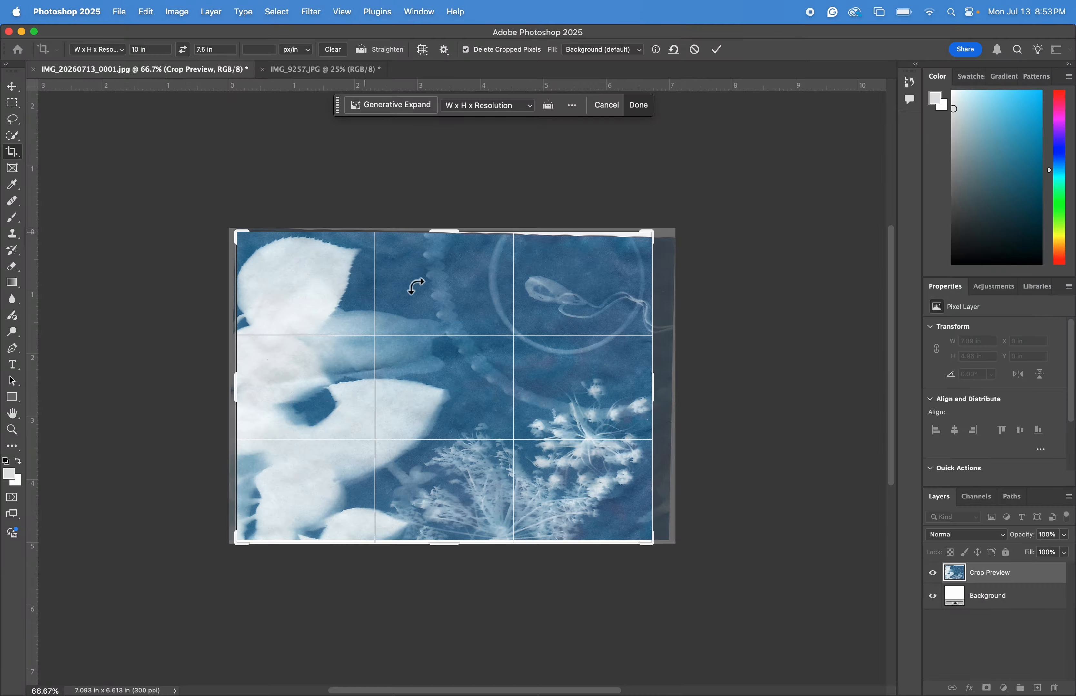
left_click_drag(247, 235, 248, 237)
mouse_move(411, 335)
left_mouse_down()
mouse_move(380, 325)
mouse_move(393, 333)
left_mouse_up()
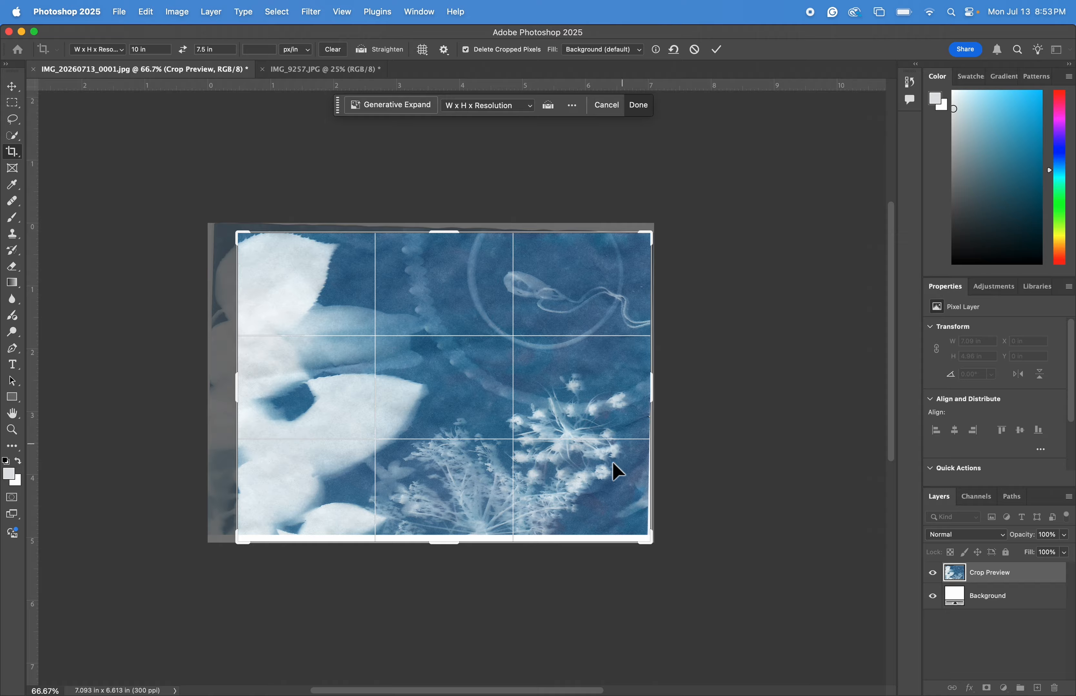
left_click_drag(653, 547, 654, 543)
left_click_drag(533, 402, 525, 396)
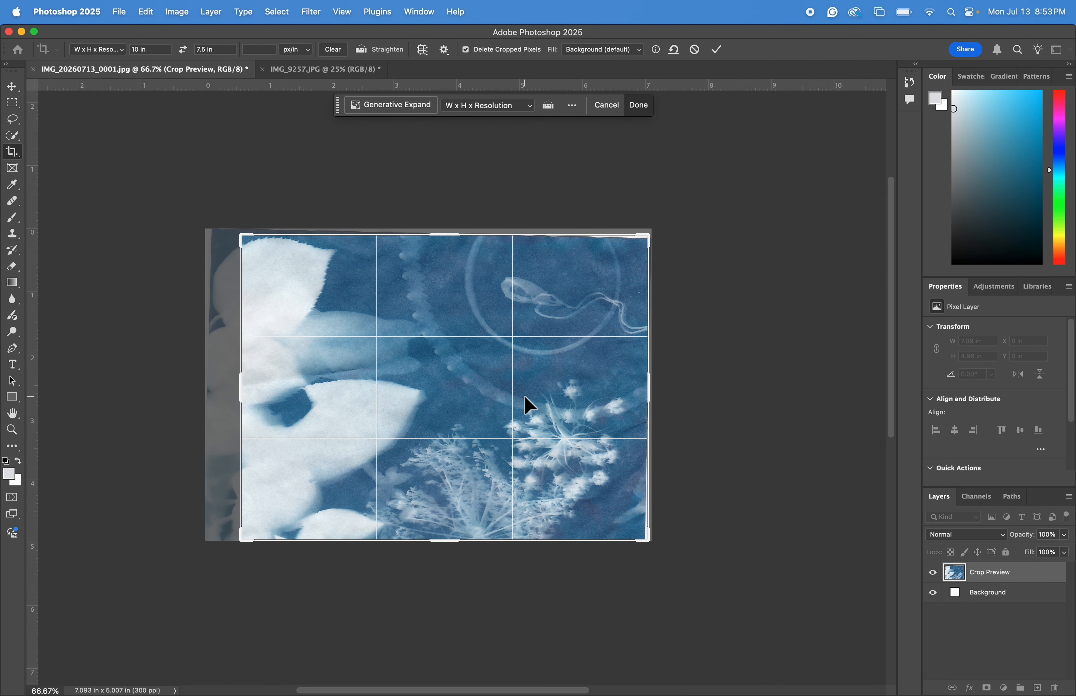
key("Return")
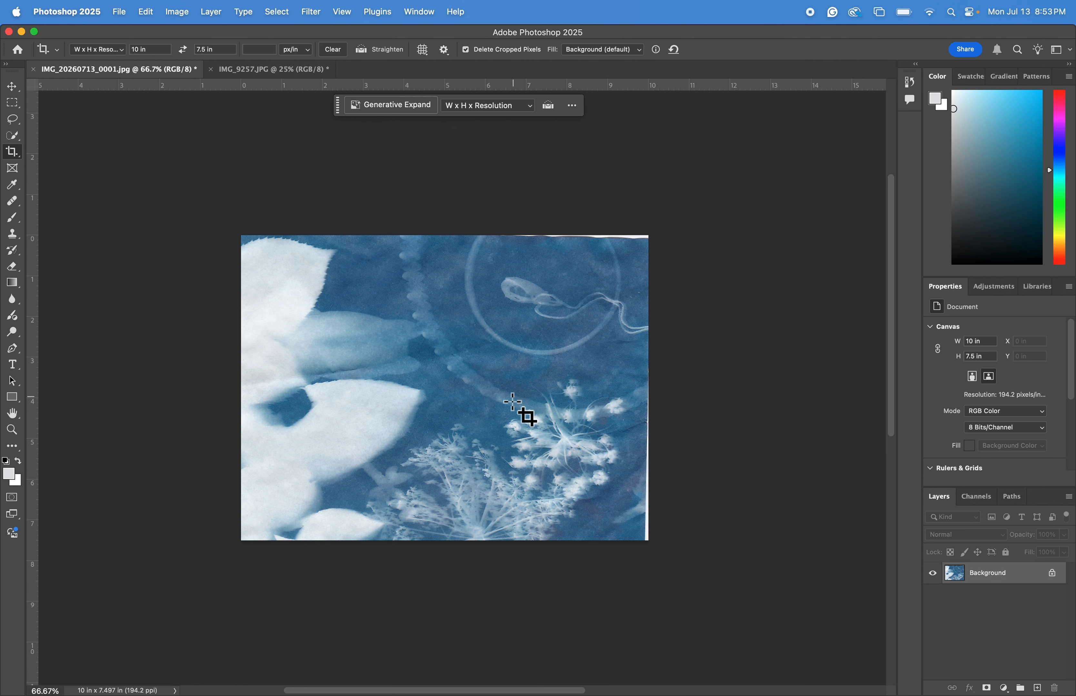
key("super+z")
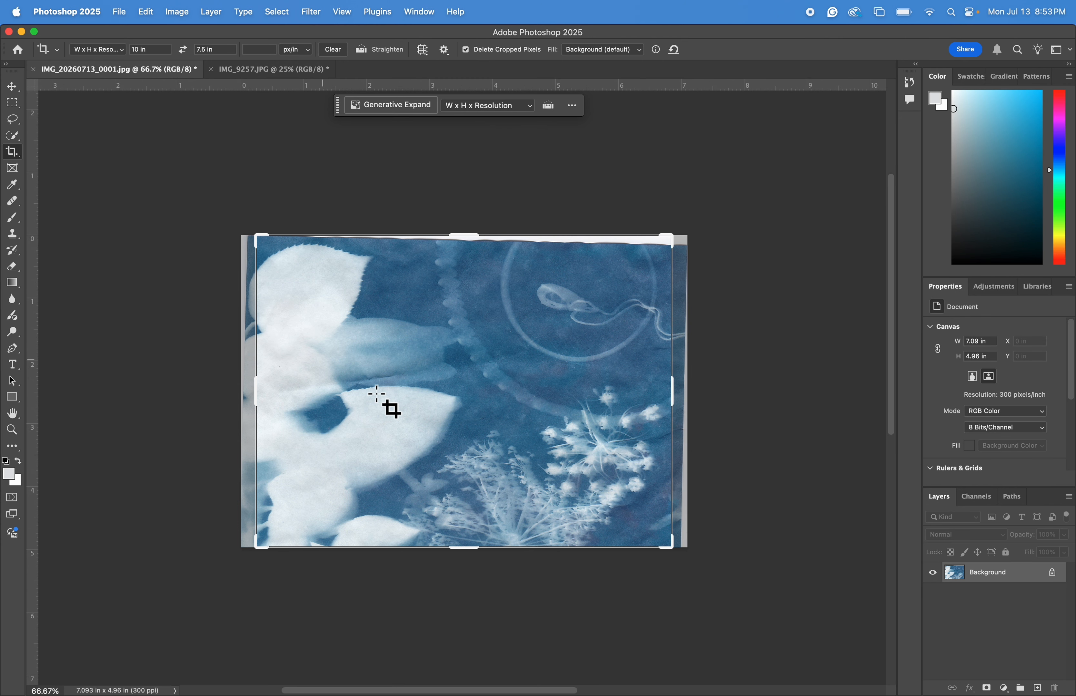
Reapply the 10 × 7.5 in crop to the scan and undo it again.
left_click(410, 358)
key("Return")
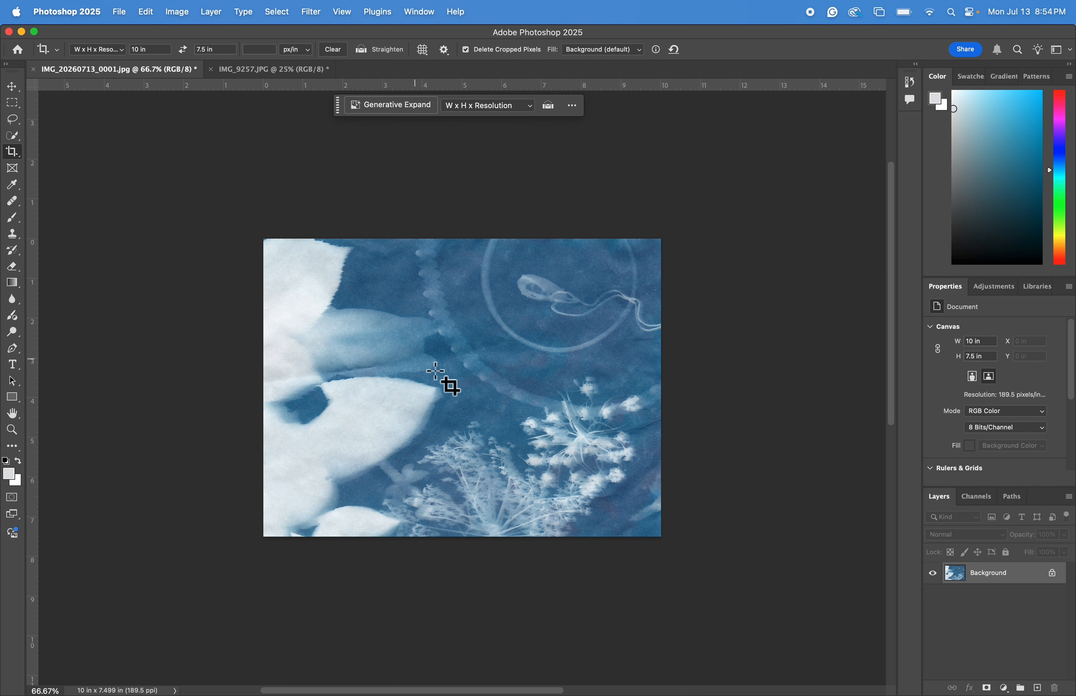
key("super+z")
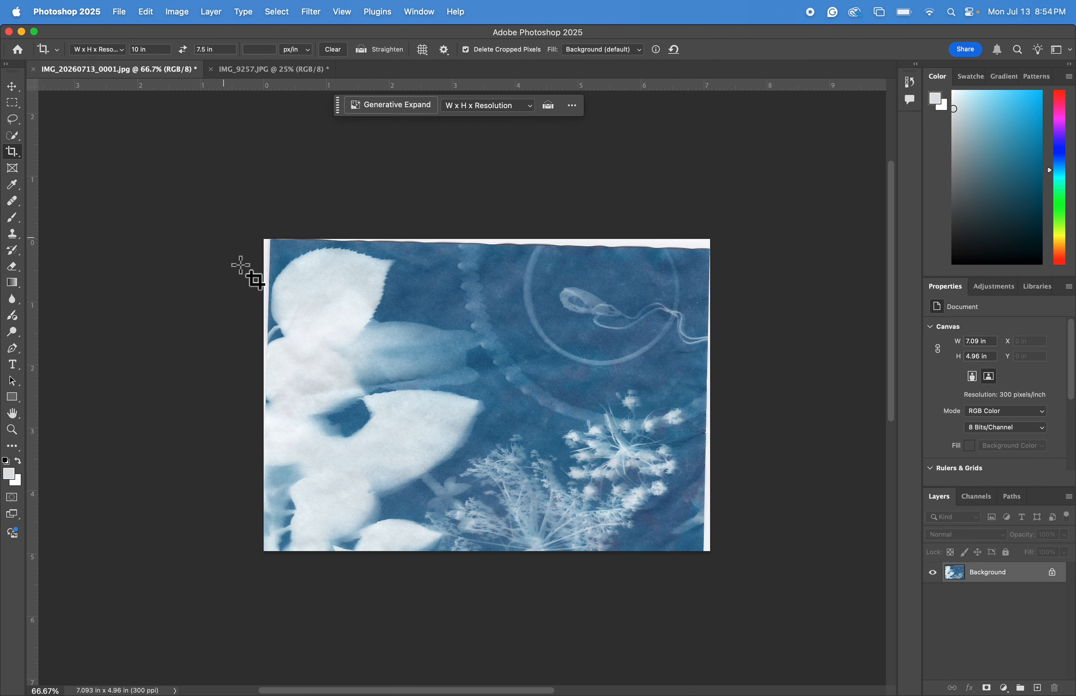
Straighten the scan along its top edge and crop it to 10 × 7.5 in.
left_click(364, 50)
left_click_drag(248, 257, 774, 271)
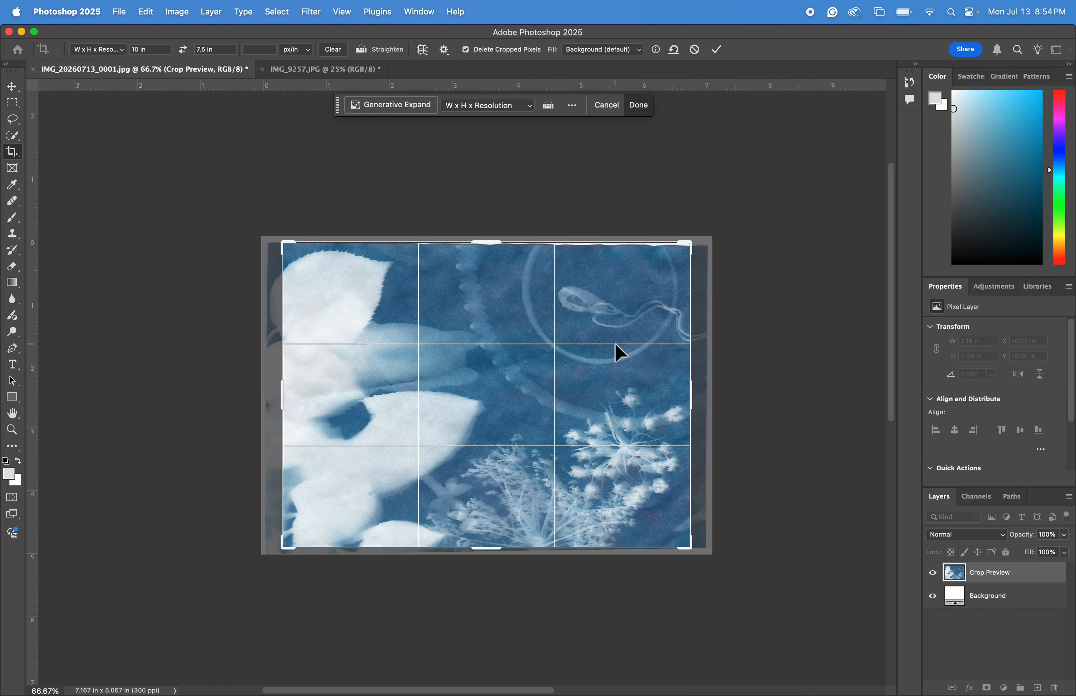
left_click_drag(577, 383, 556, 377)
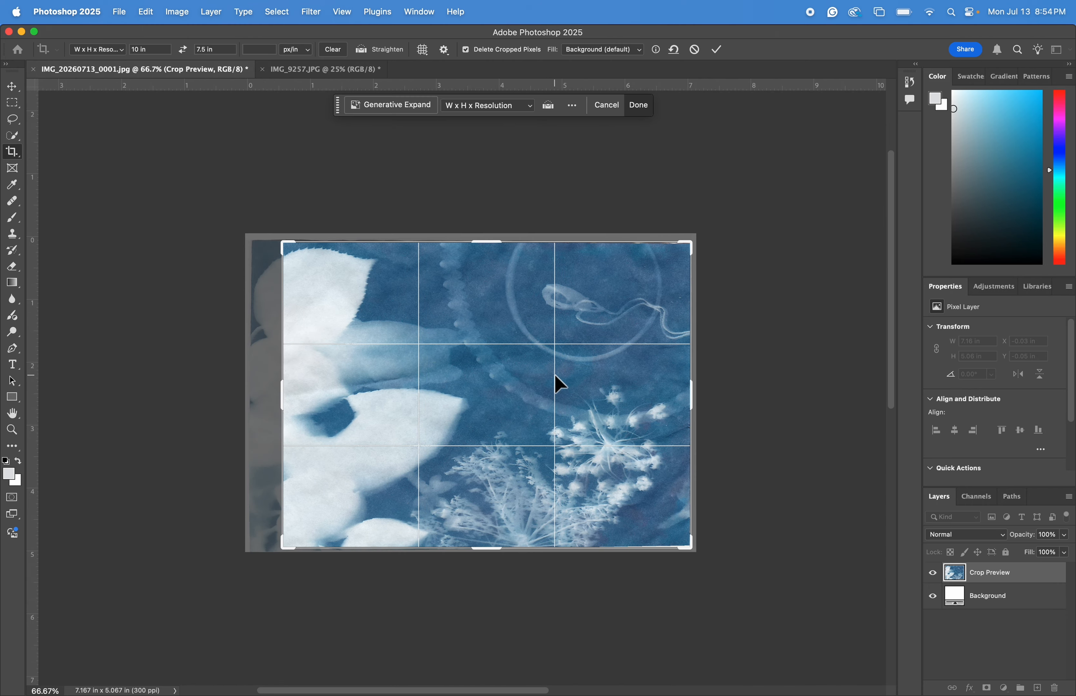
left_click_drag(556, 380, 556, 383)
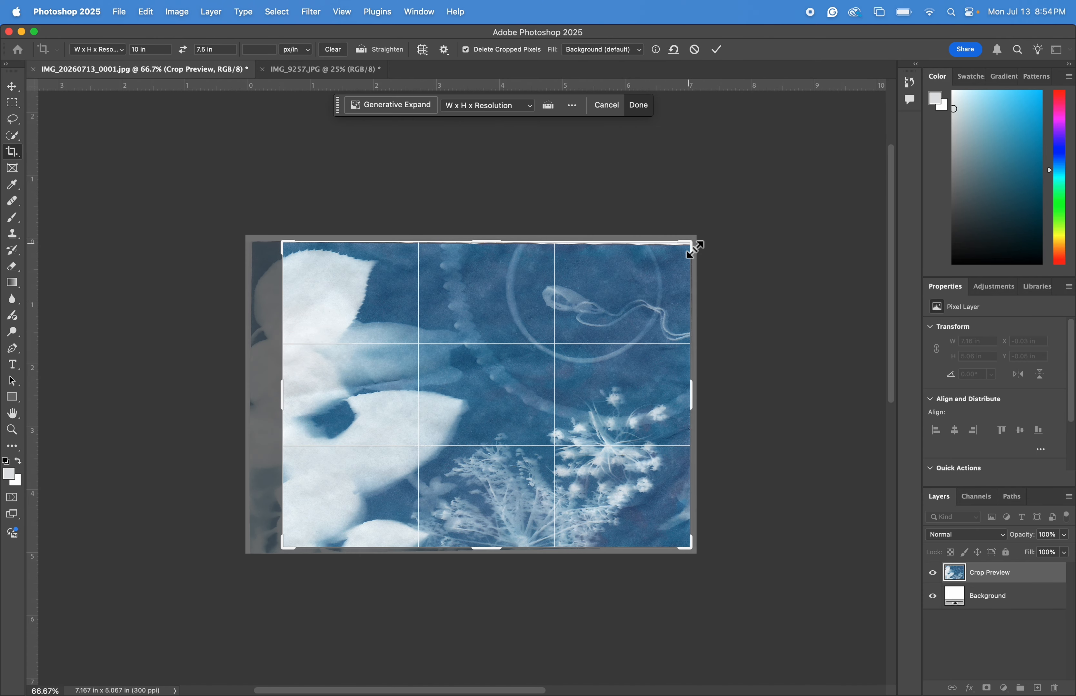
left_click_drag(286, 553, 293, 552)
left_click_drag(362, 499, 363, 494)
key("Return")
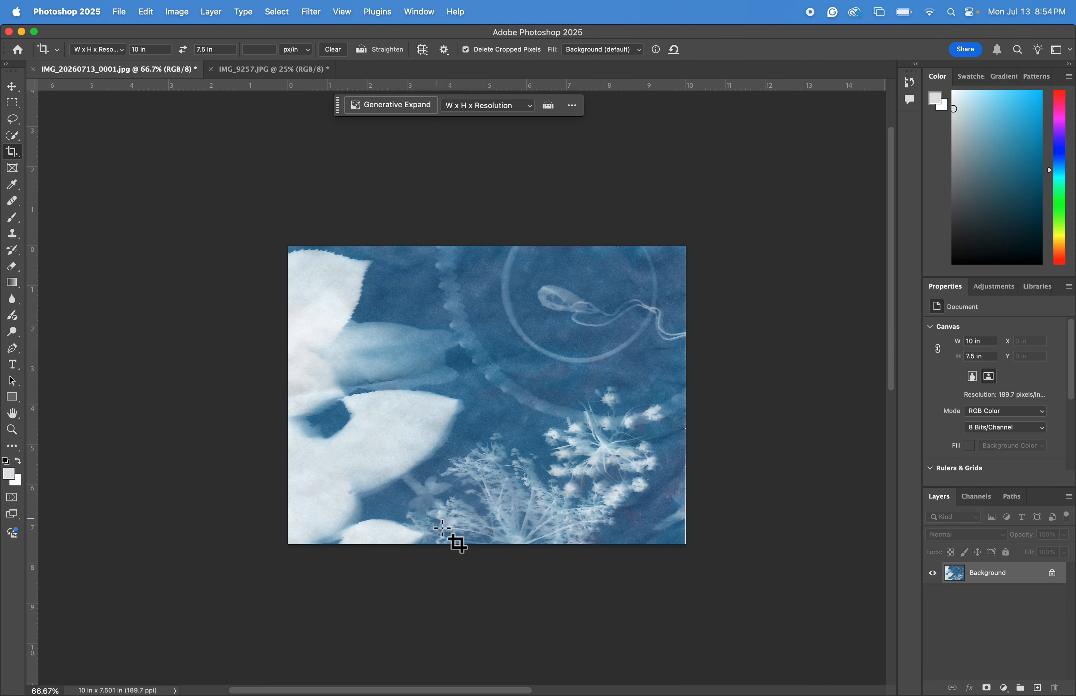
key("super+z")
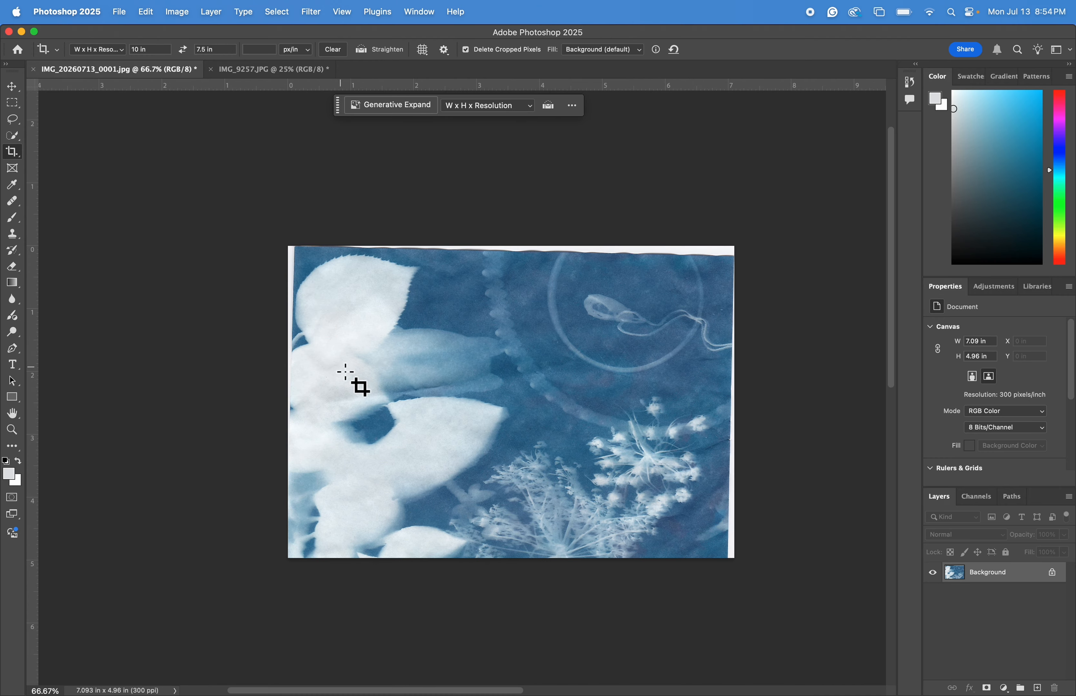
key("super+shift+z")
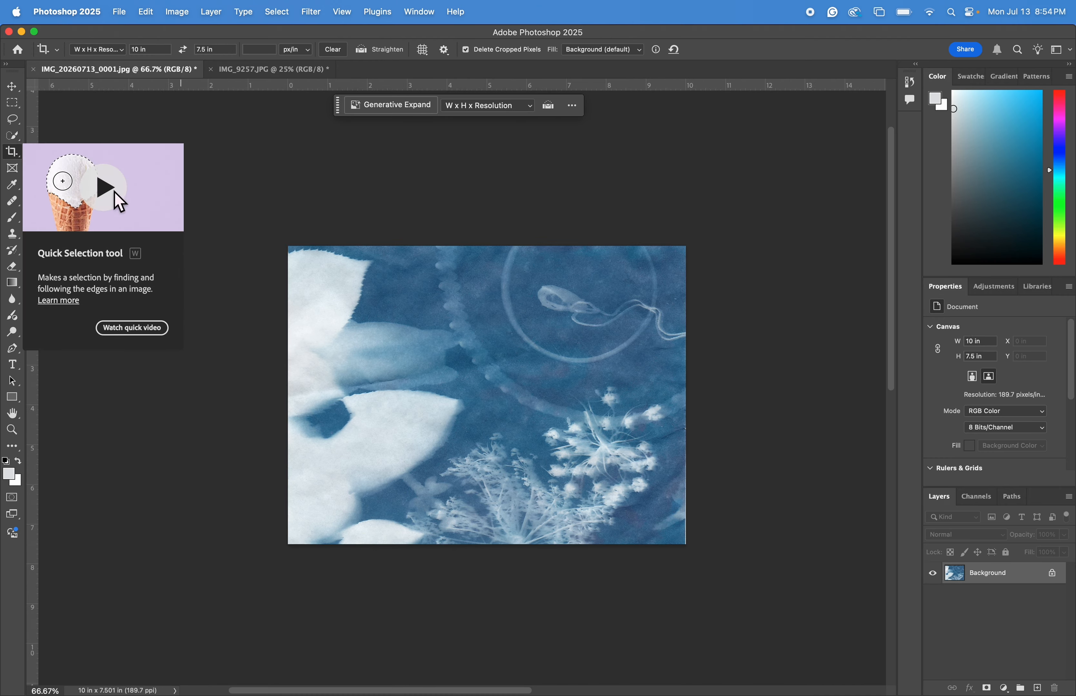
Adjust the crop box slightly and commit the 10 × 7.5 in crop.
left_click(302, 315)
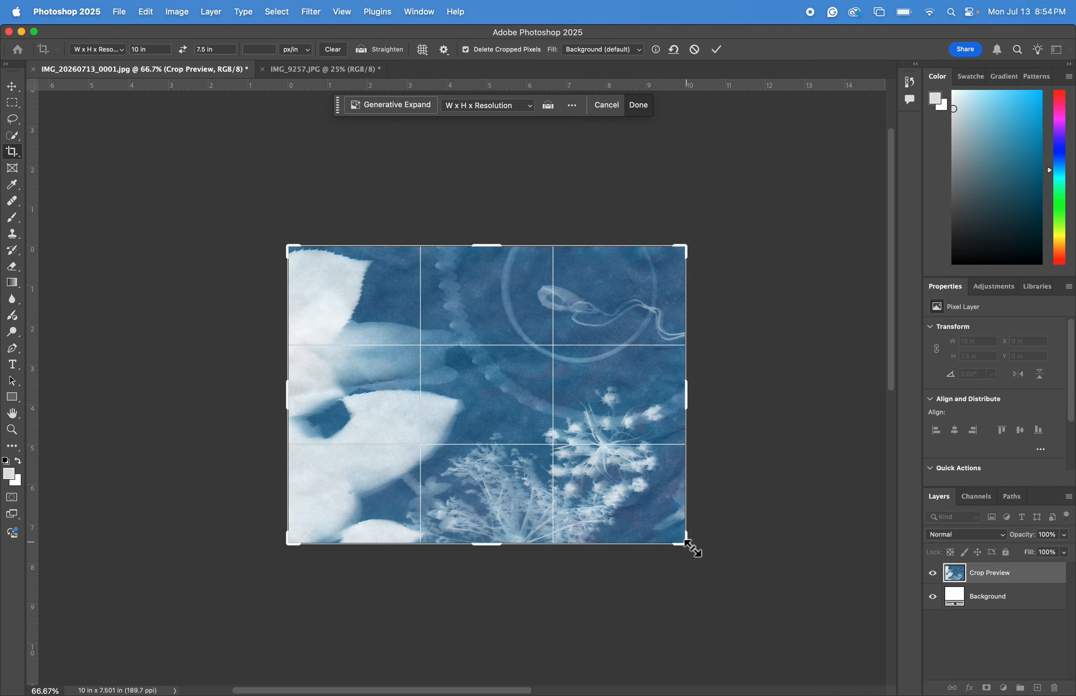
left_click_drag(690, 548, 690, 547)
key("Return")
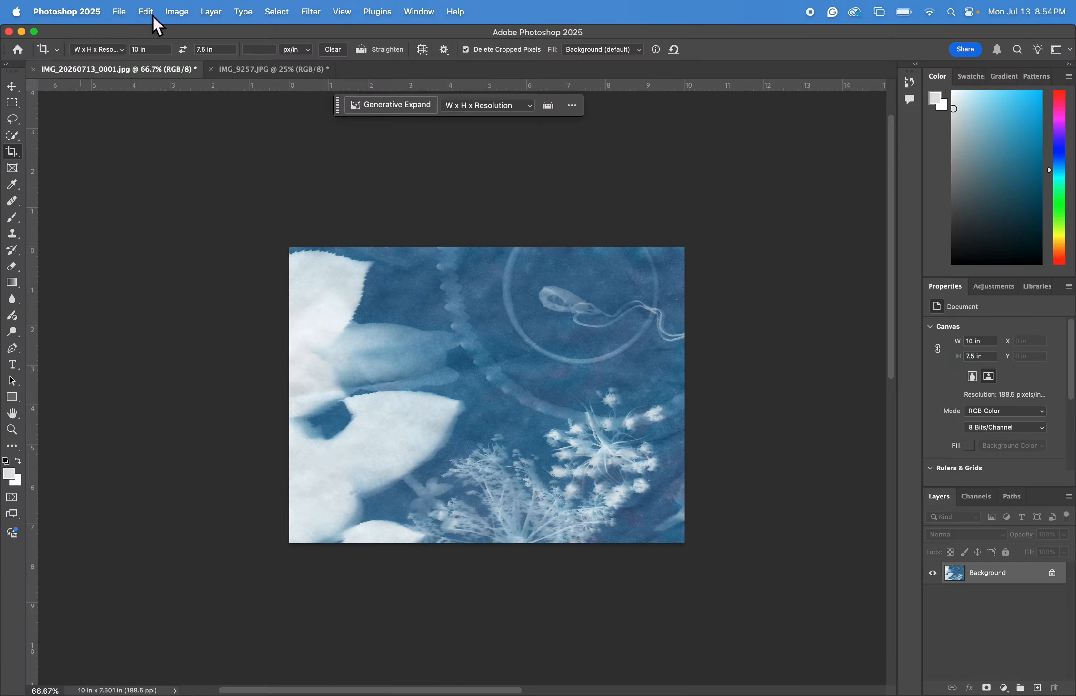
Rotate the image 90° counter clockwise into portrait orientation.
left_click(183, 12)
mouse_move(238, 133)
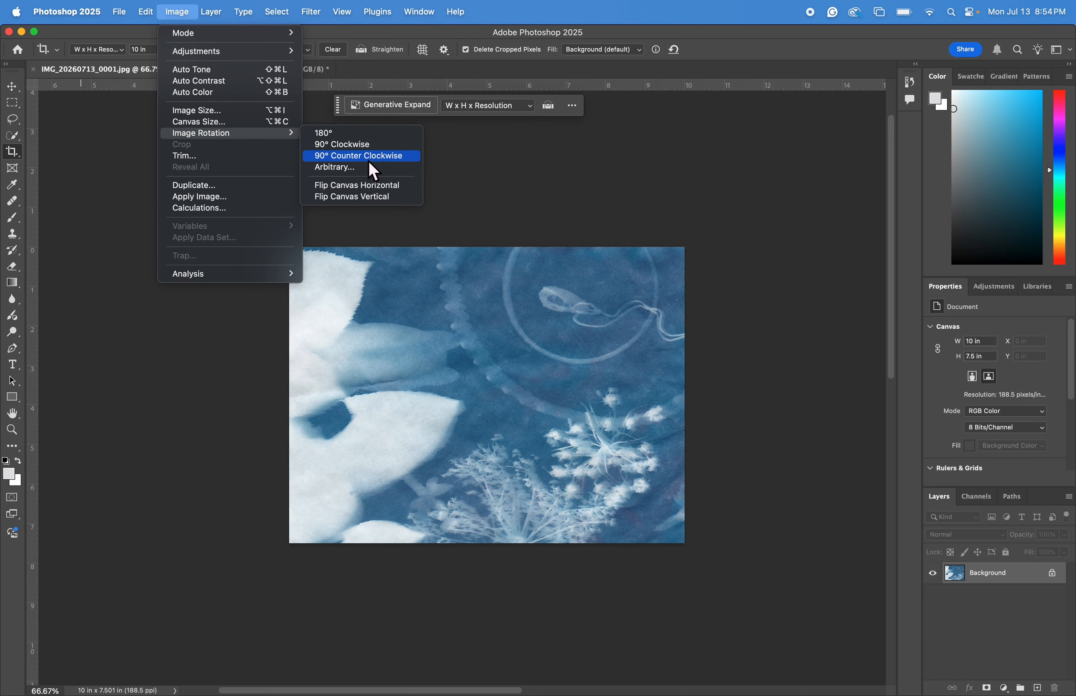
left_click(370, 161)
Add a Brightness/Contrast adjustment layer with contrast set to 32.
scroll(423, 398, "down", 5)
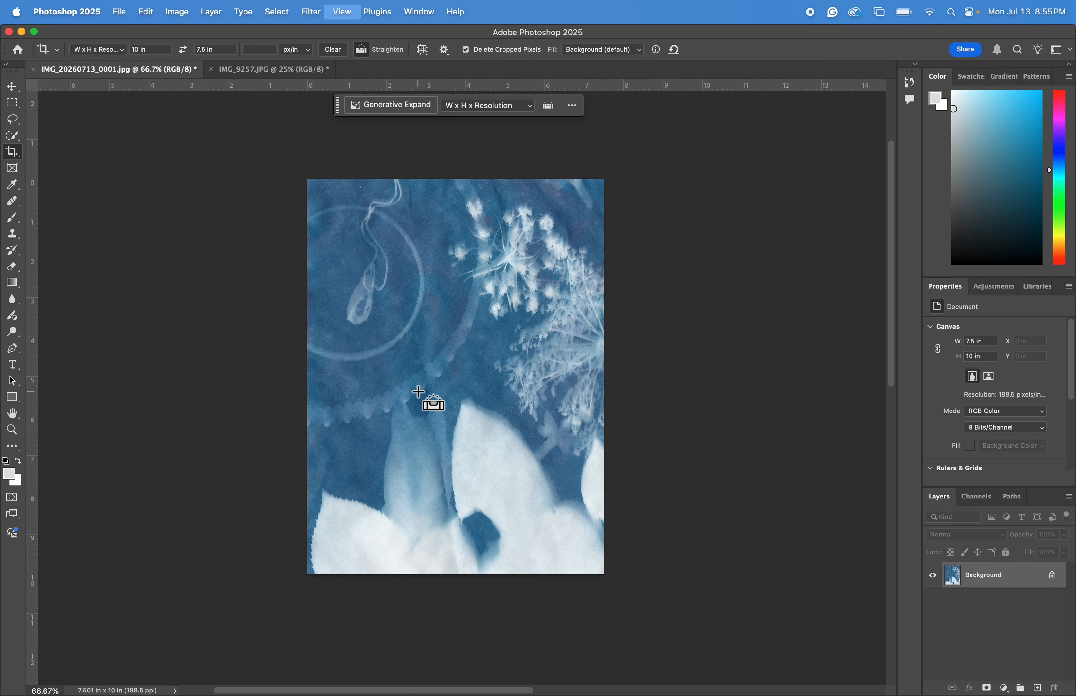
key("super+equal")
key("super+minus")
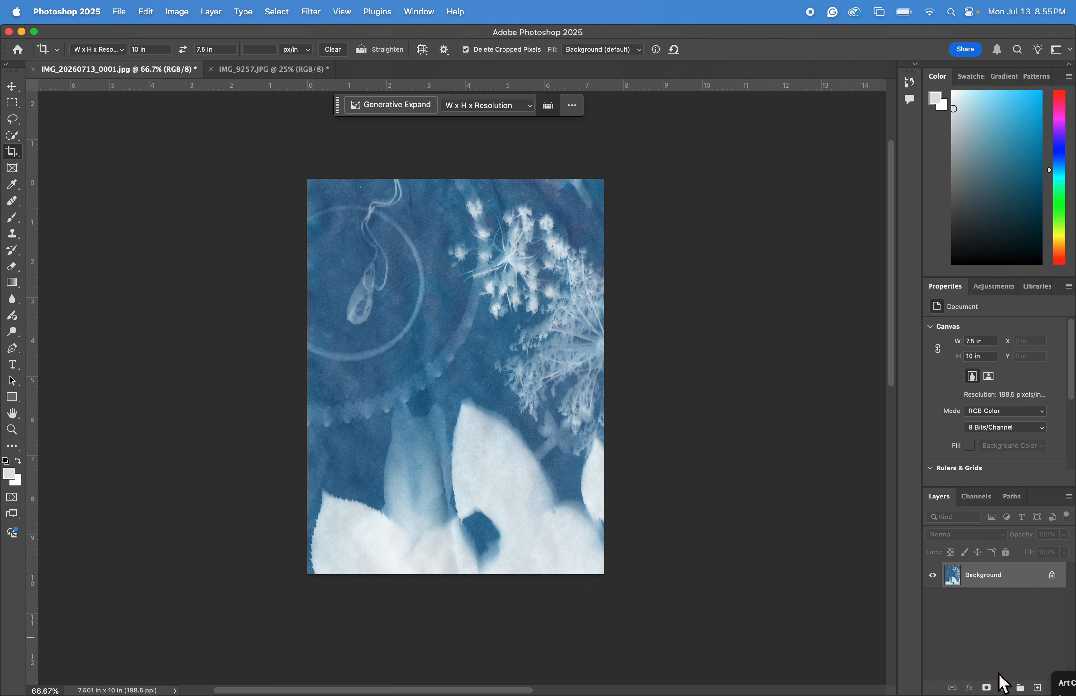
left_click(1004, 687)
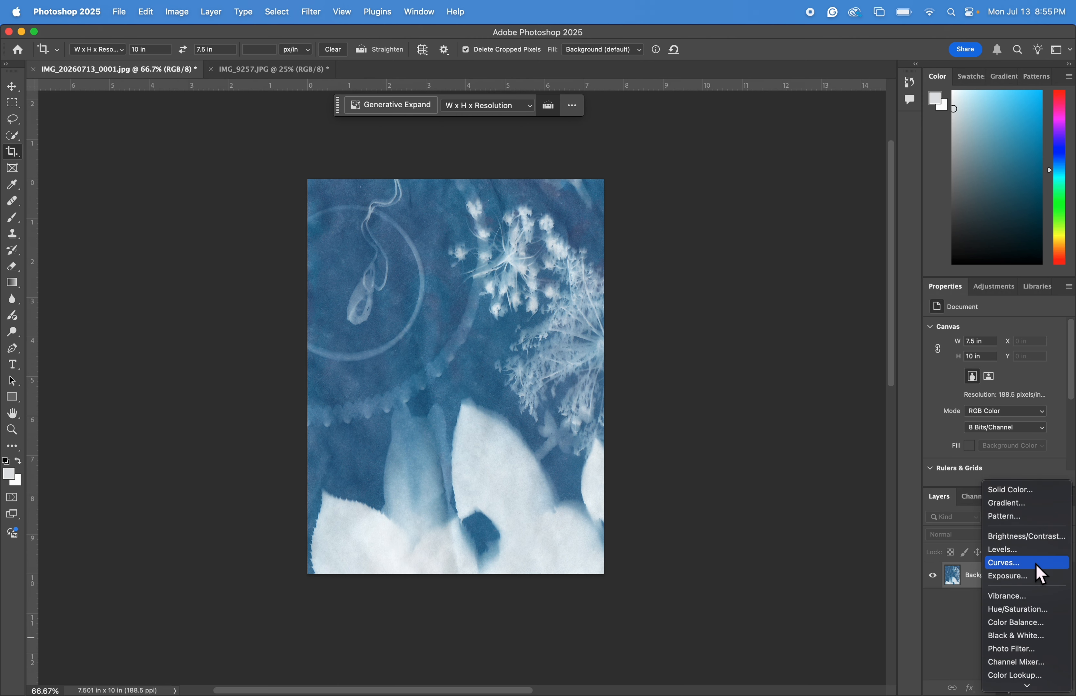
left_click(1040, 541)
left_click_drag(992, 380, 1016, 393)
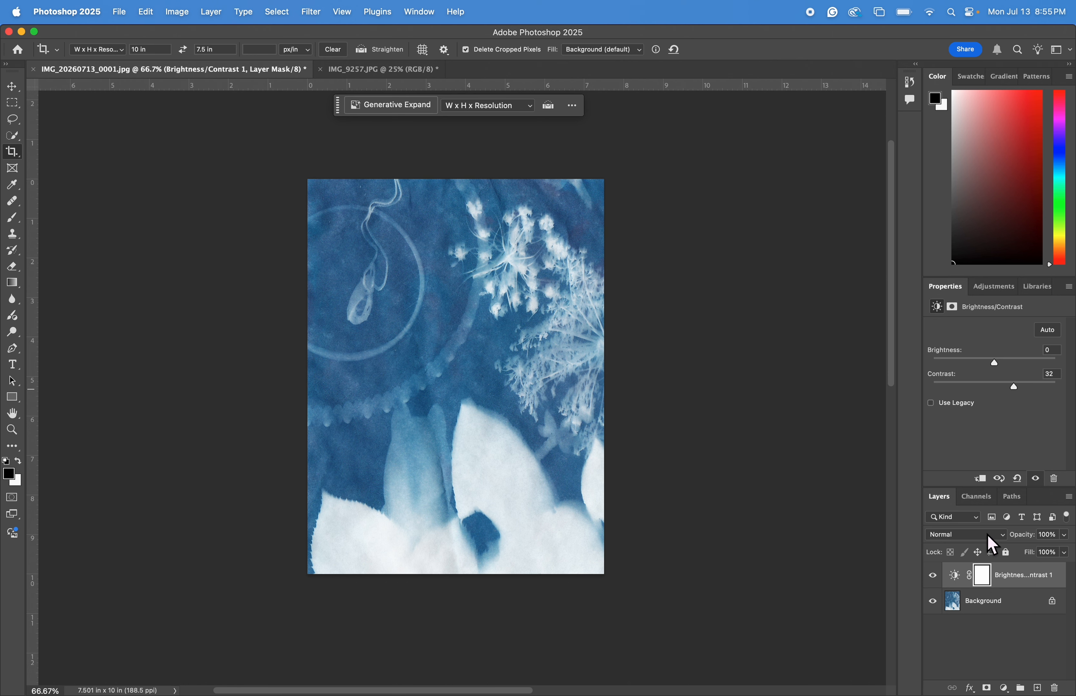
Add a Levels adjustment layer with the black input at 38 and the white input at 242.
left_click(1004, 688)
left_click(1020, 493)
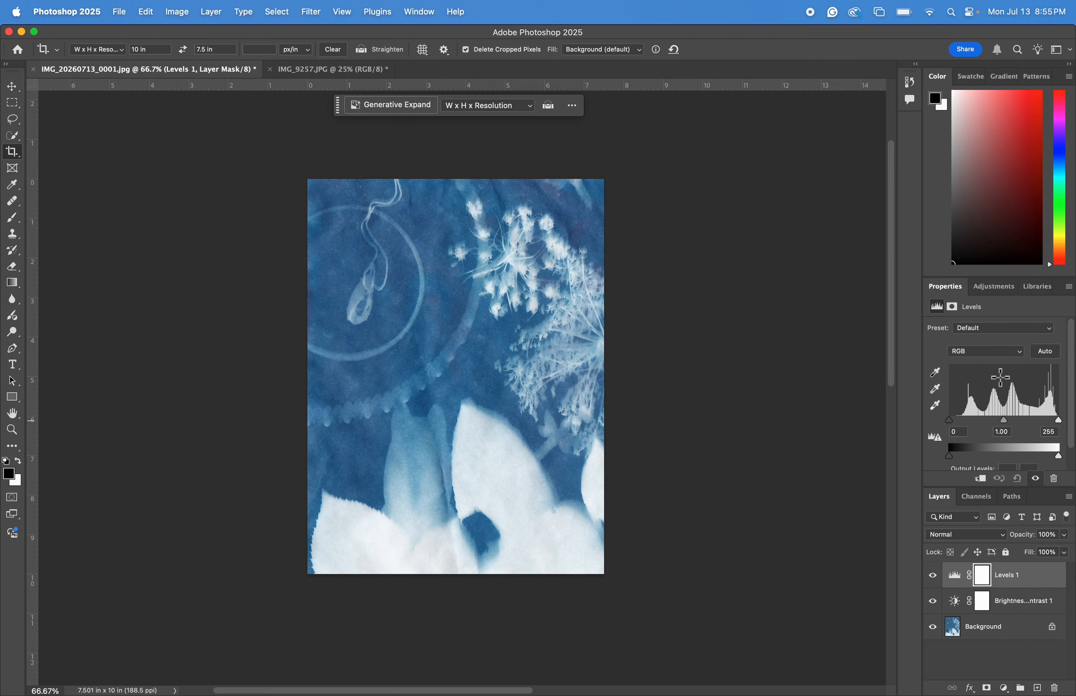
mouse_move(1058, 456)
left_mouse_down()
mouse_move(1044, 457)
mouse_move(1058, 456)
left_mouse_up()
left_click_drag(948, 457, 963, 459)
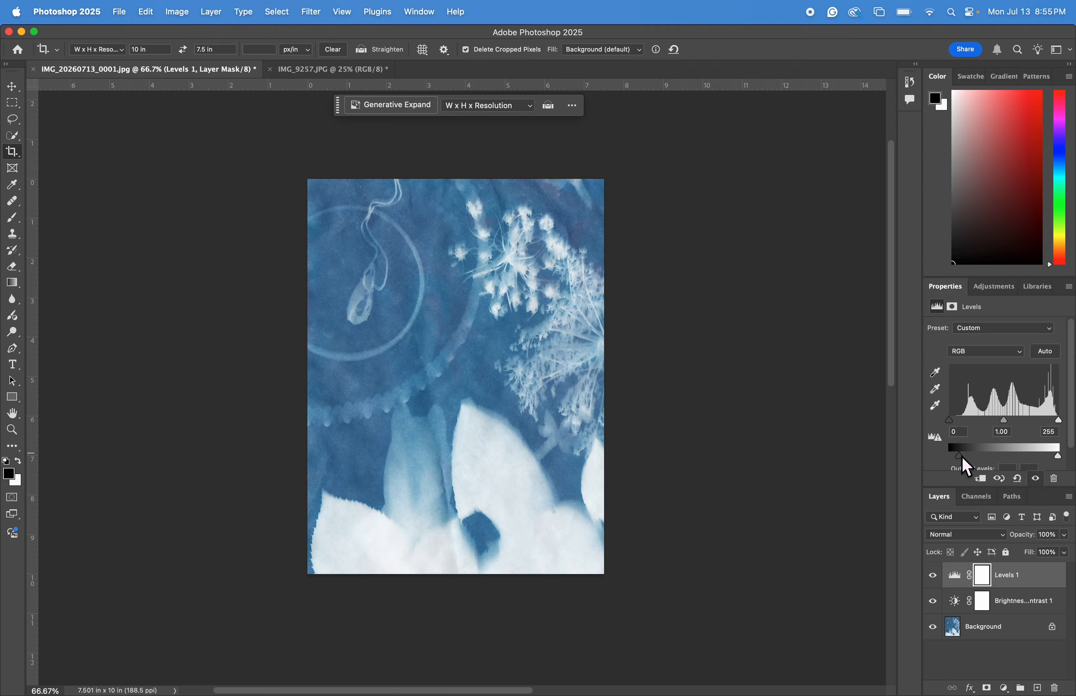
left_click_drag(954, 421, 966, 422)
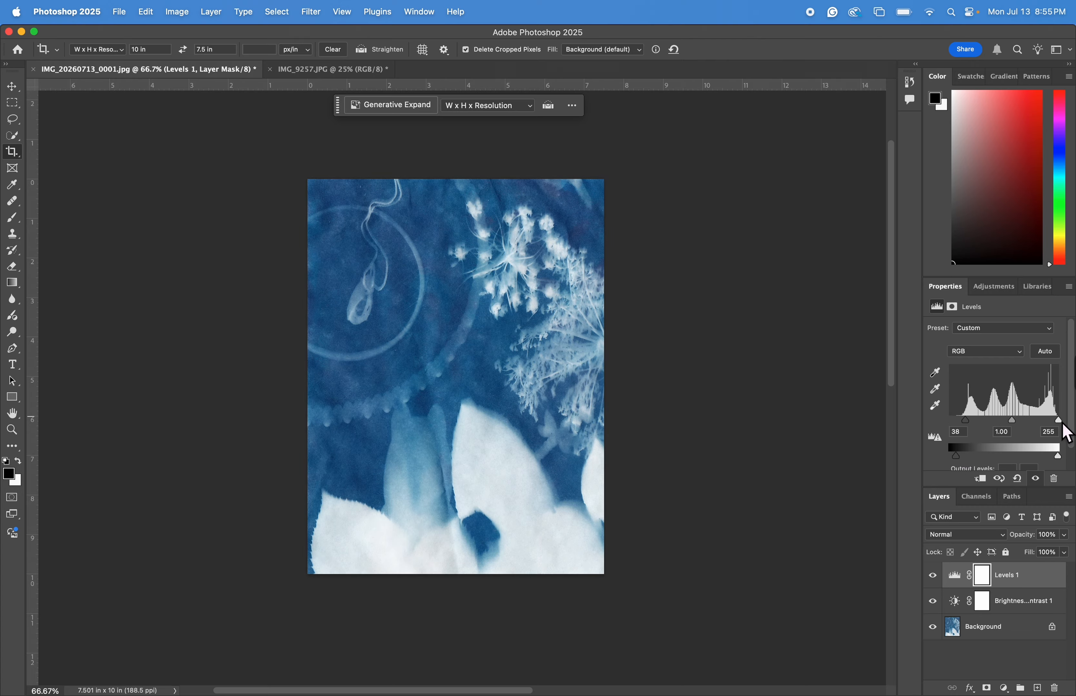
left_click_drag(1058, 421, 1053, 422)
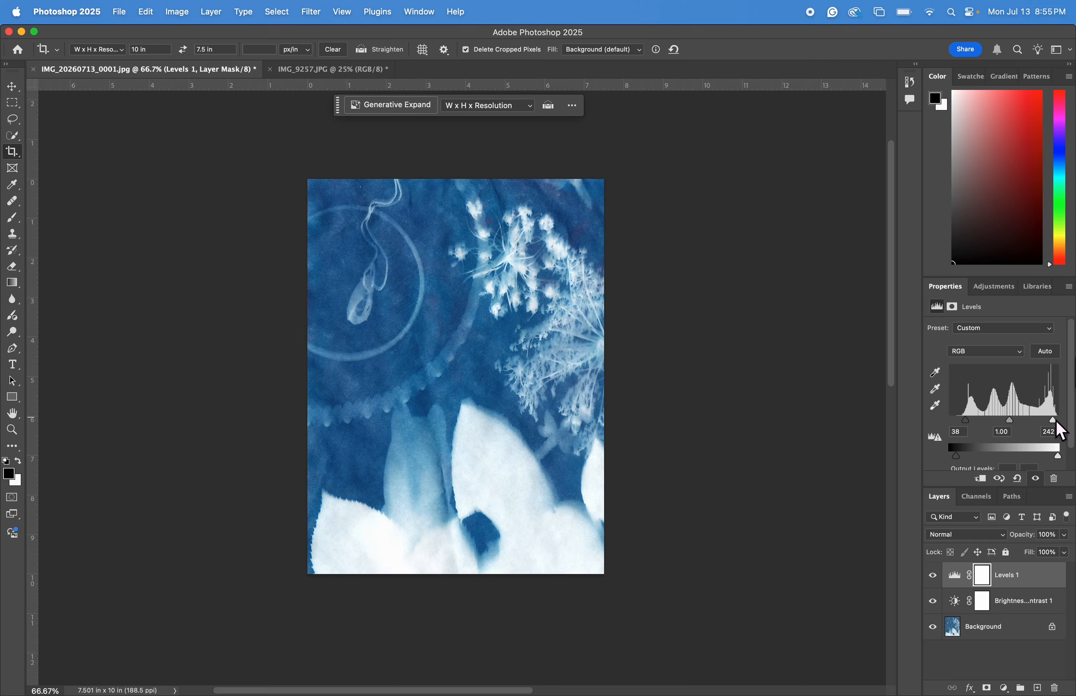
Flatten the cyanotype scan's adjustment layers into the background.
right_click(1004, 630)
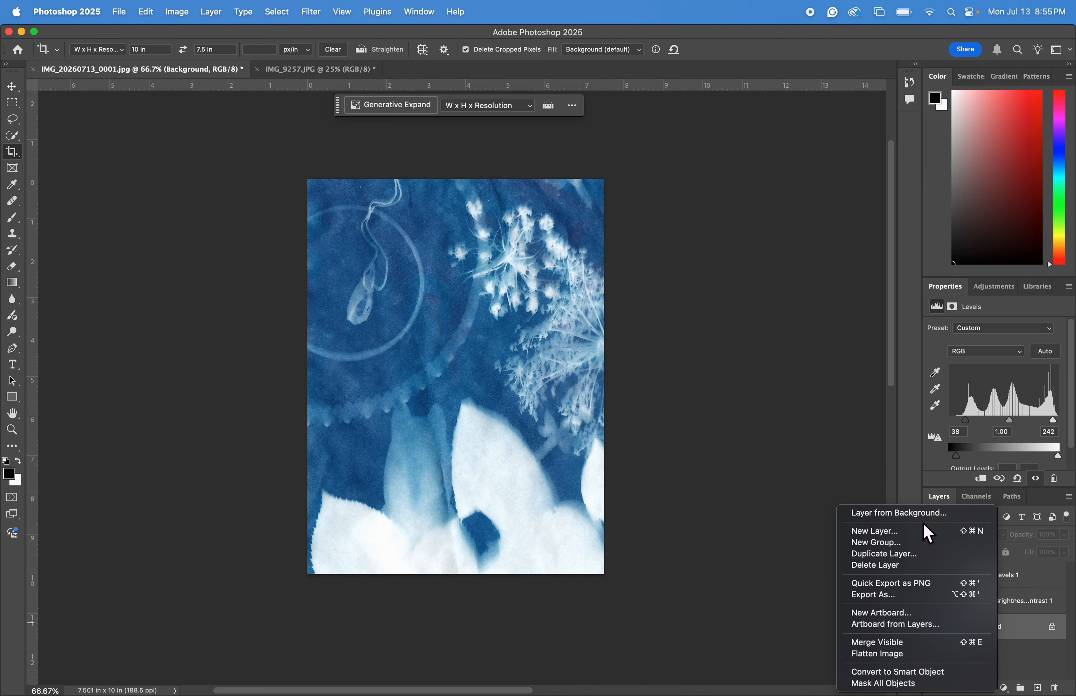
left_click(910, 645)
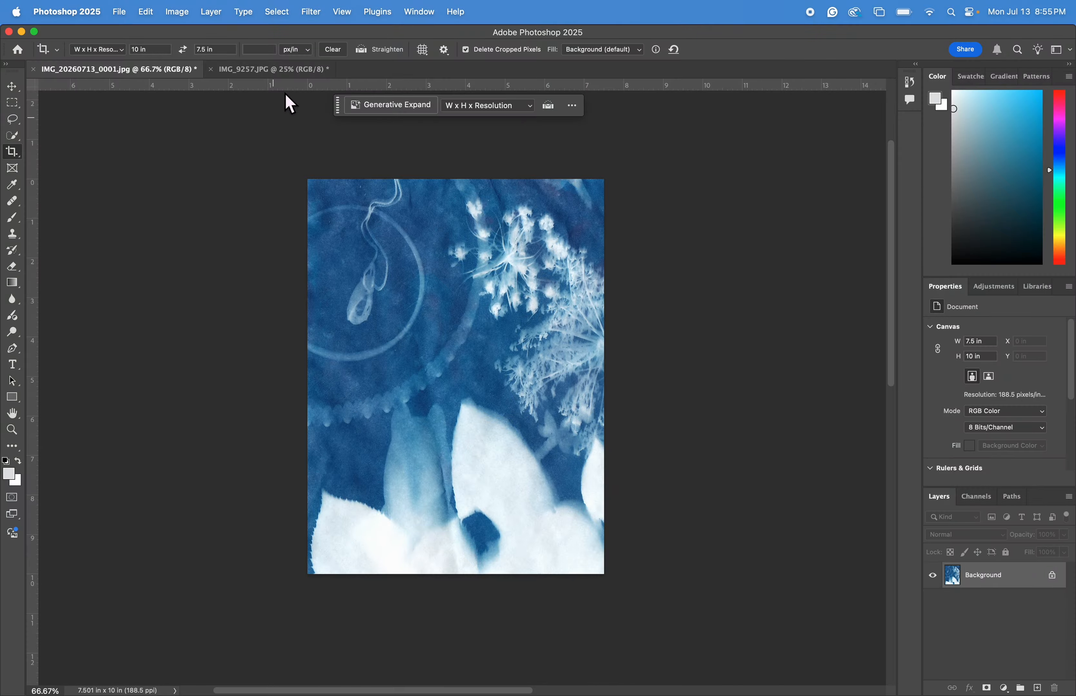
In the portrait photo document, add a Black & White adjustment layer with Reds at 70 and Yellows at 63.
left_click(285, 71)
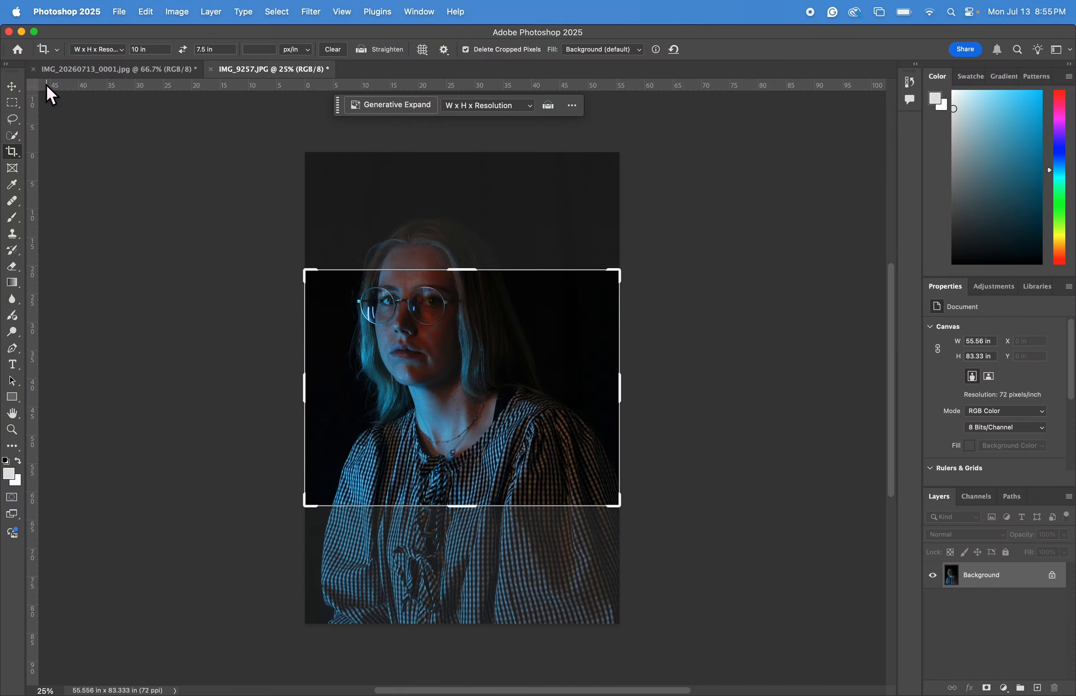
left_click(17, 88)
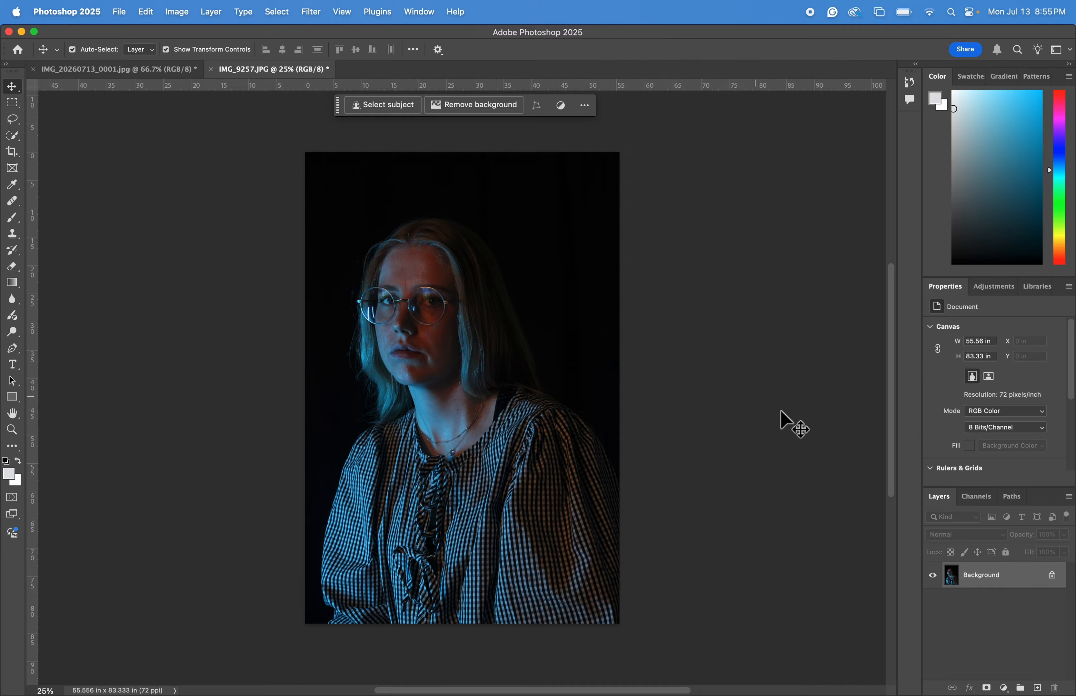
left_click(1003, 688)
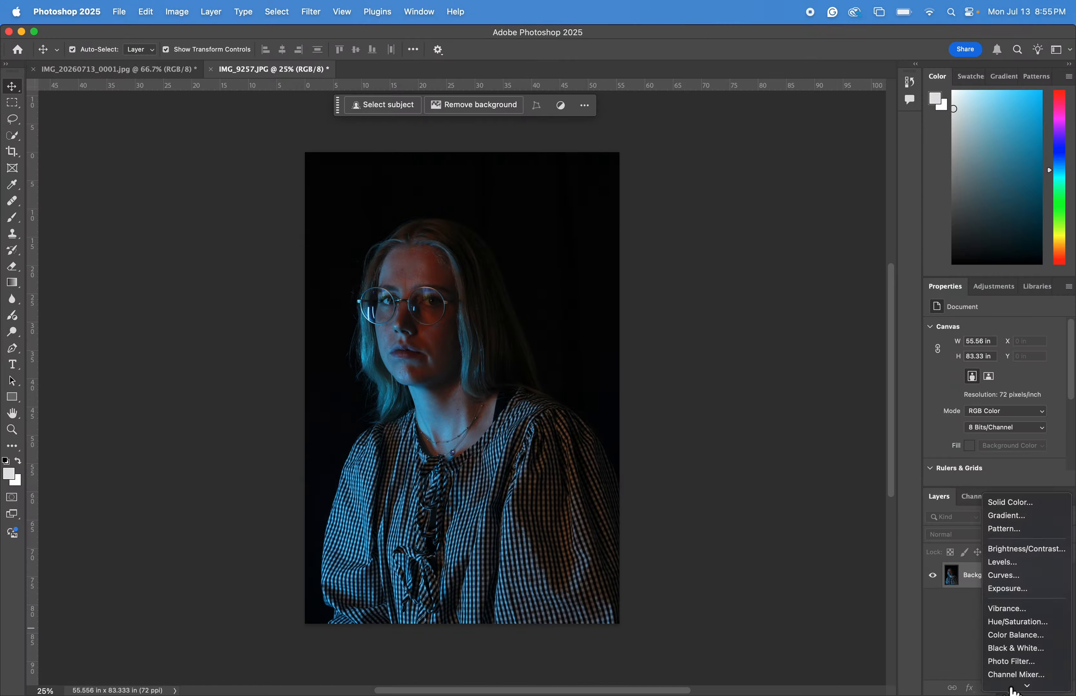
left_click(1025, 629)
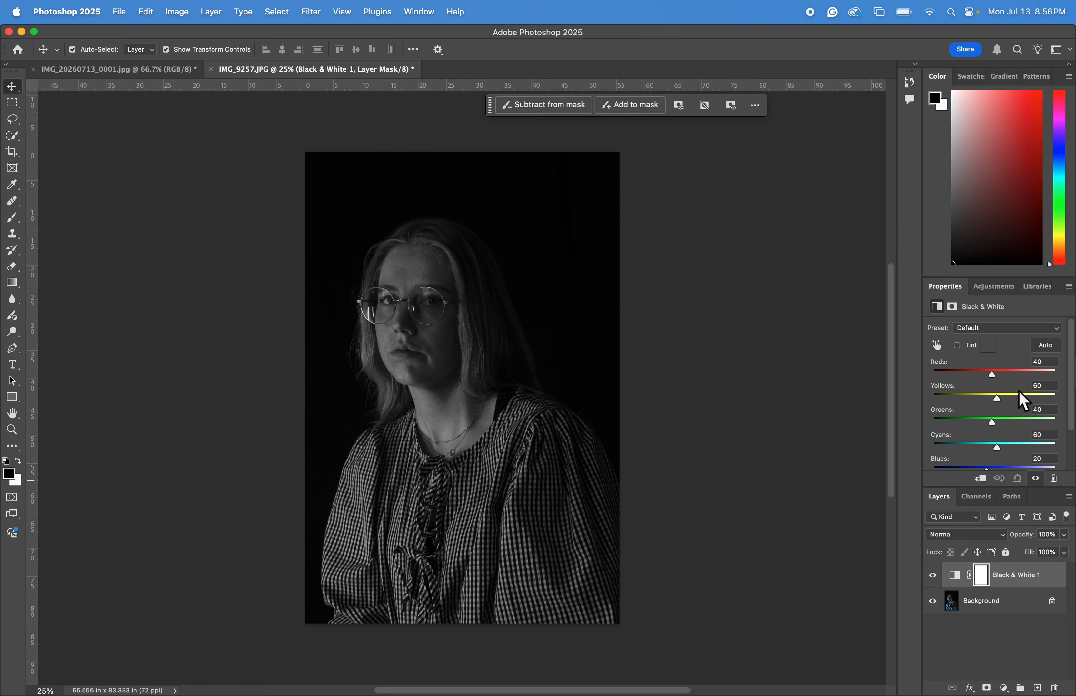
mouse_move(997, 381)
left_mouse_down()
mouse_move(985, 381)
mouse_move(1001, 380)
left_mouse_up()
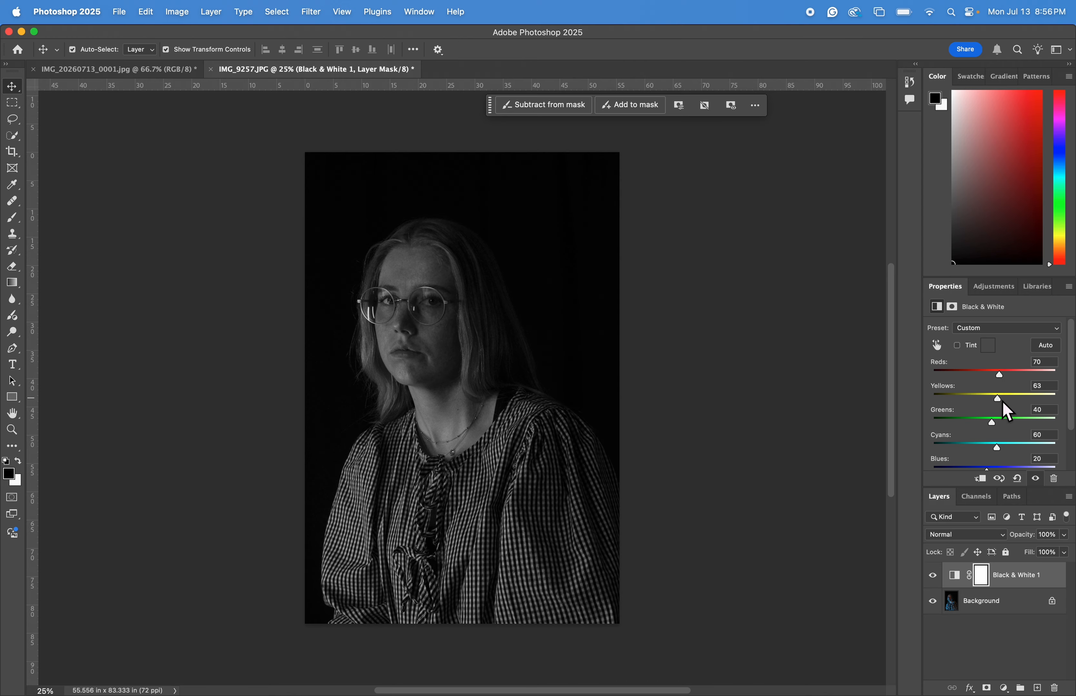
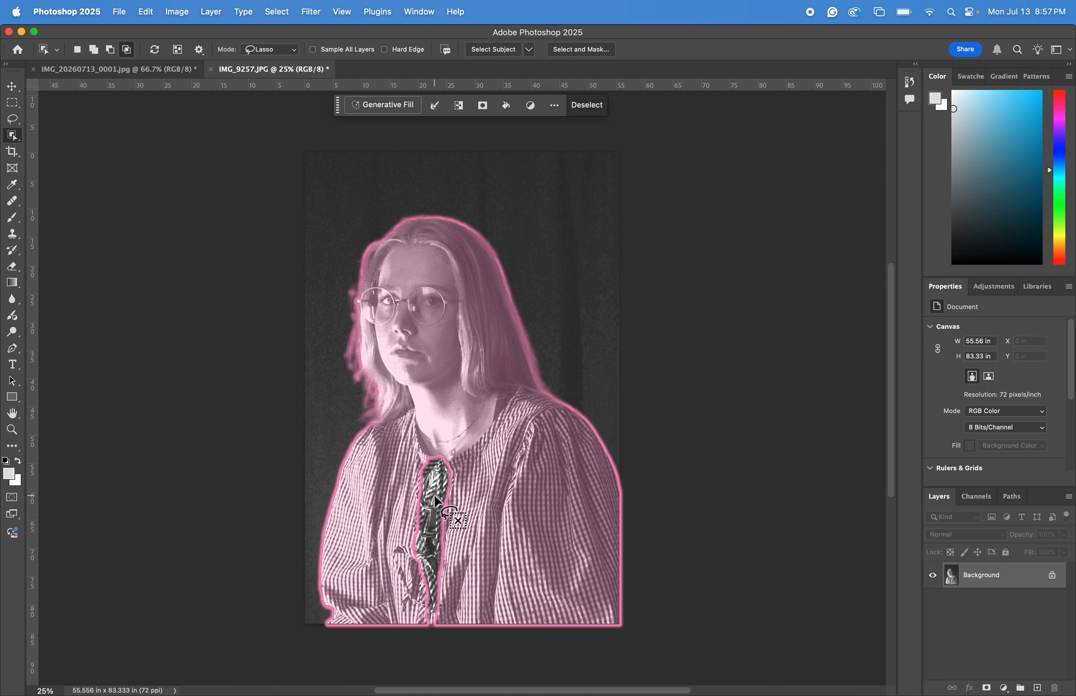
Undo the last action and clear the current selection in the portrait photo.
right_click(12, 136)
left_click(87, 150)
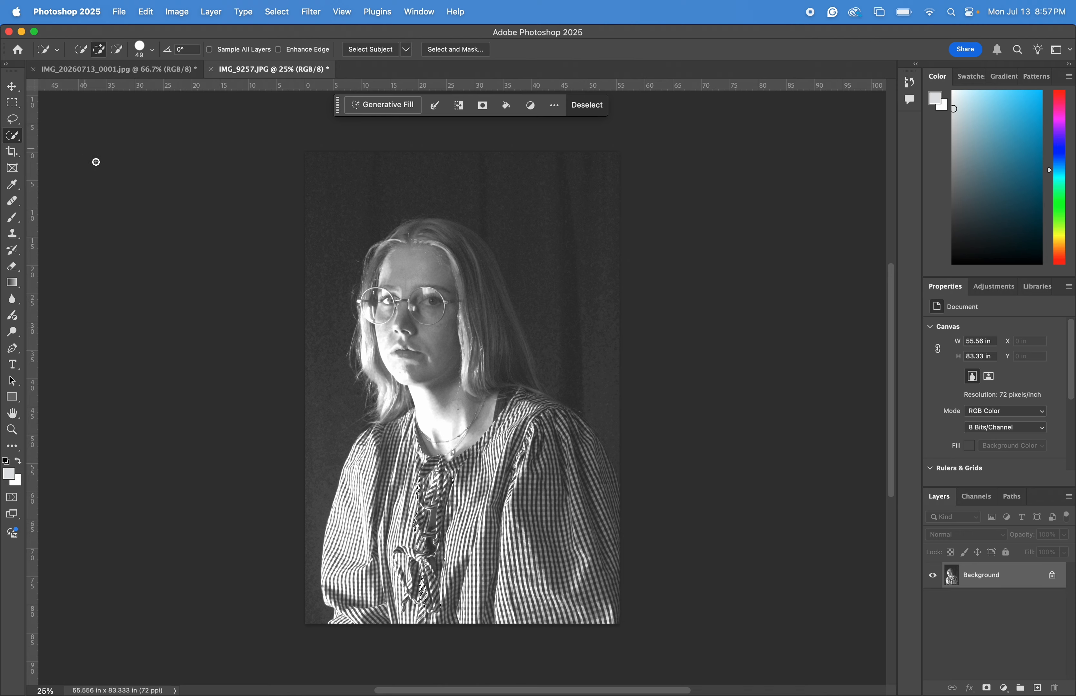
key("super+z")
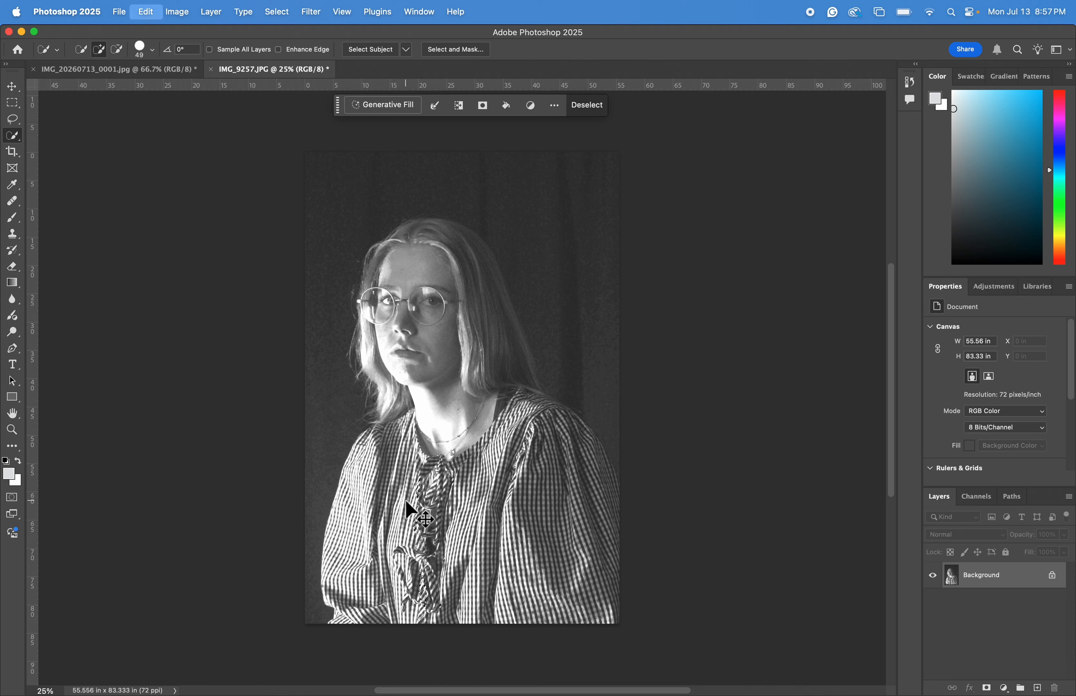
key("super+d")
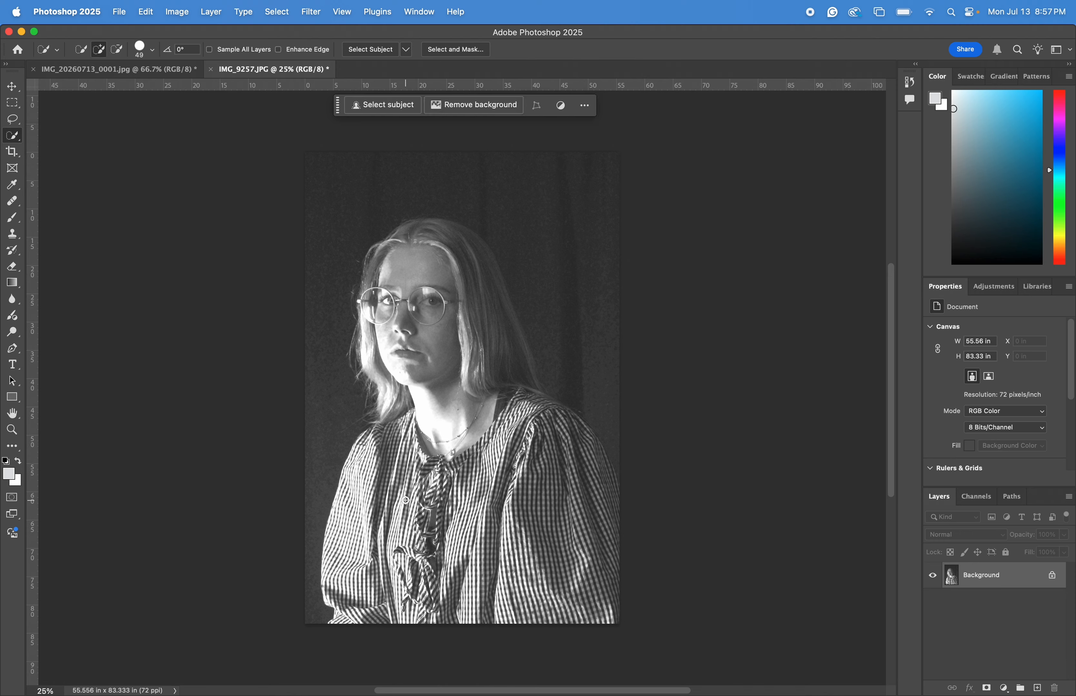
Select the woman in the portrait with the Object Selection tool, then refine the selection with the Quick Selection tool.
right_click(12, 136)
left_click(85, 137)
left_click(499, 451)
right_click(13, 136)
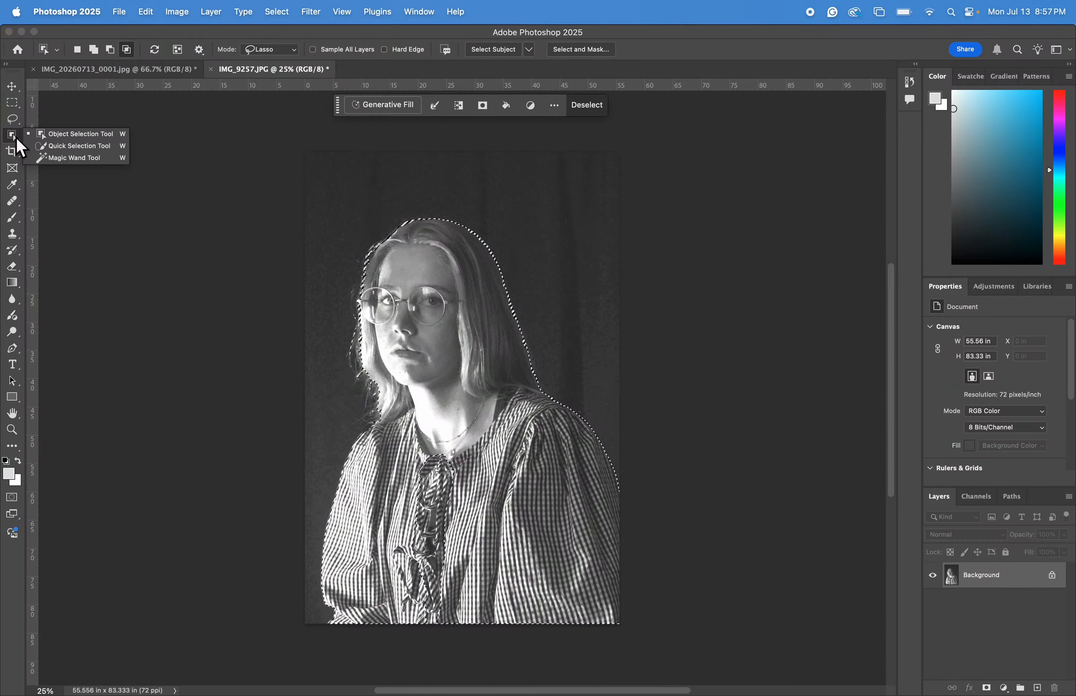
left_click(74, 146)
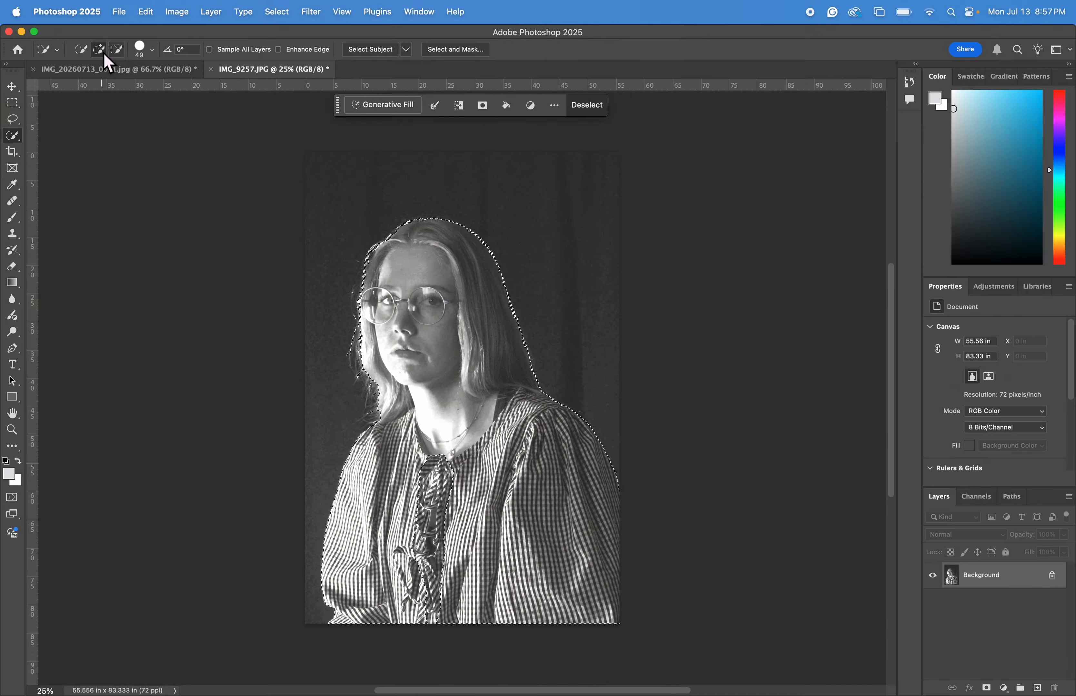
left_click_drag(432, 480, 443, 484)
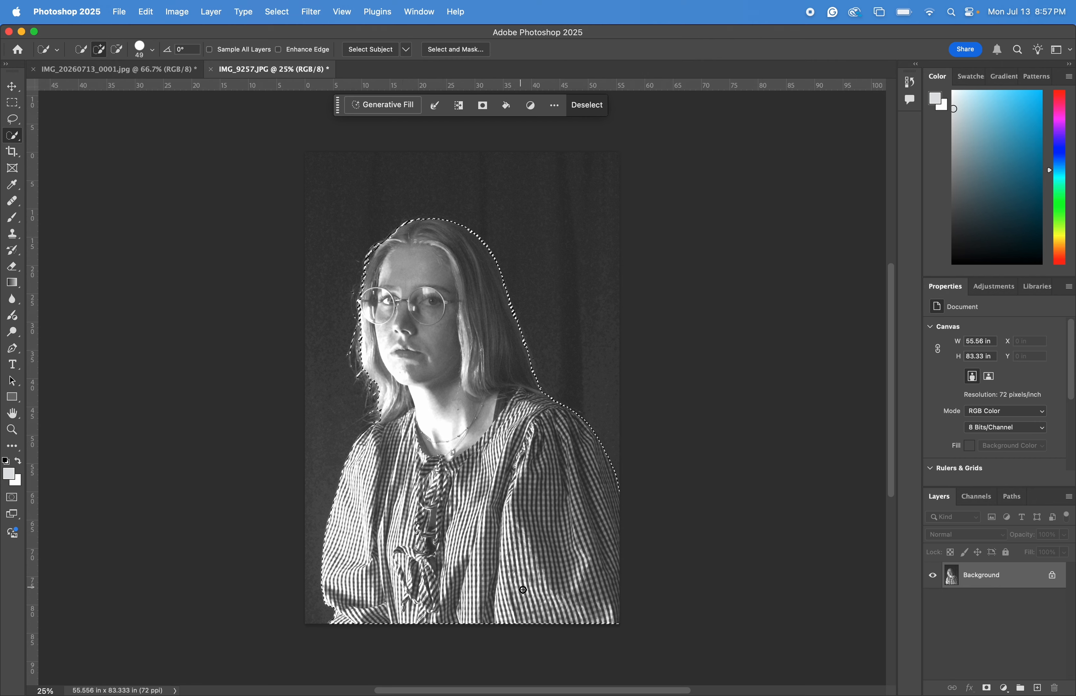
Move the selected woman into the cyanotype document and scale her down to about 35% to fit the page.
left_click(12, 86)
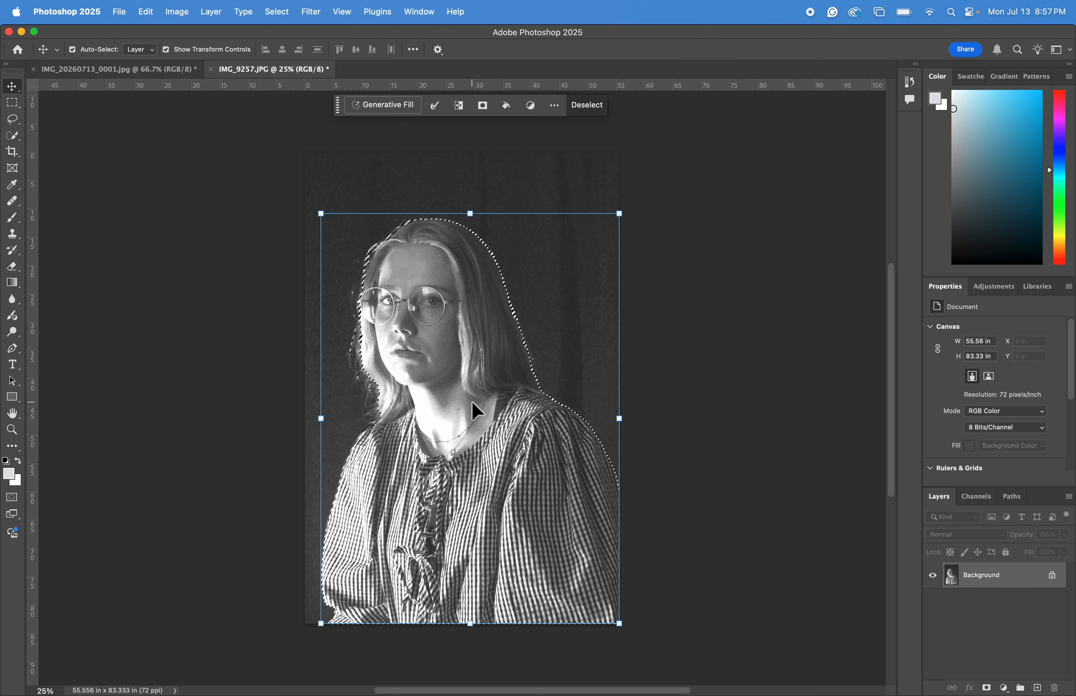
left_click_drag(472, 403, 463, 476)
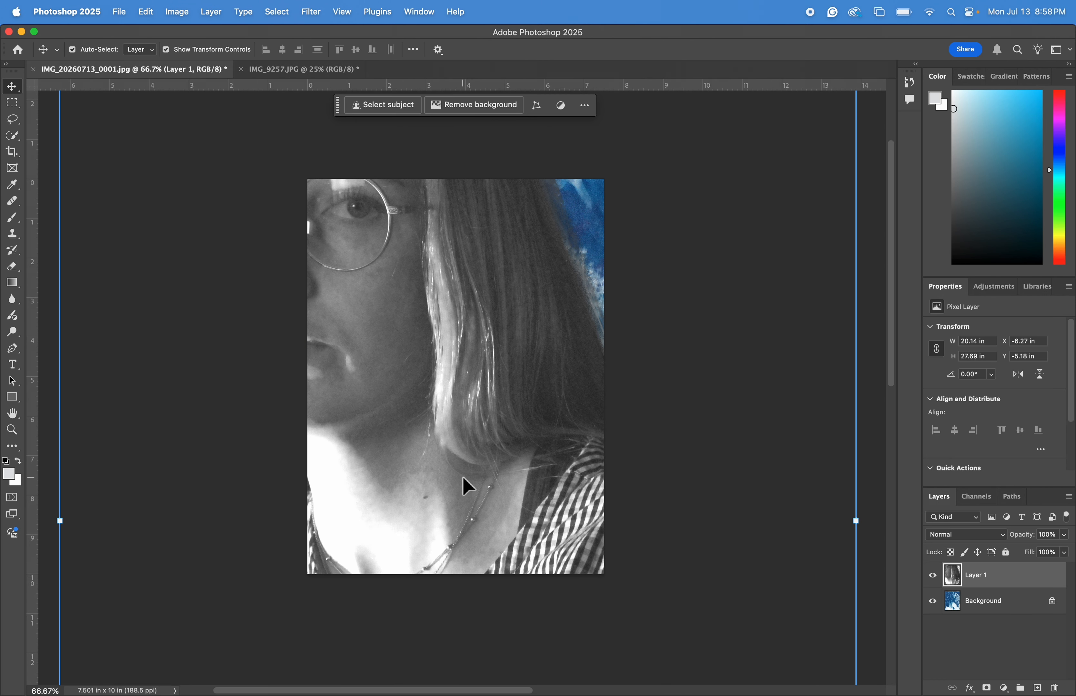
key("super+minus")
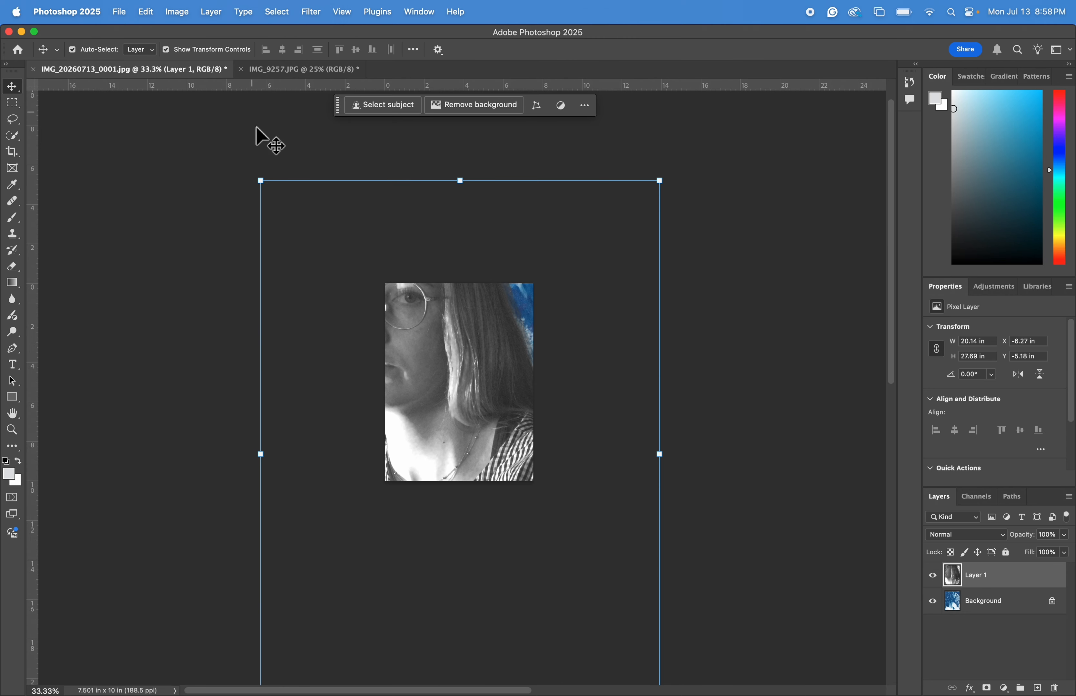
left_click_drag(267, 188, 442, 475)
left_click_drag(533, 576, 435, 434)
left_click_drag(358, 304, 417, 383)
left_click_drag(471, 452, 452, 369)
key("super+plus")
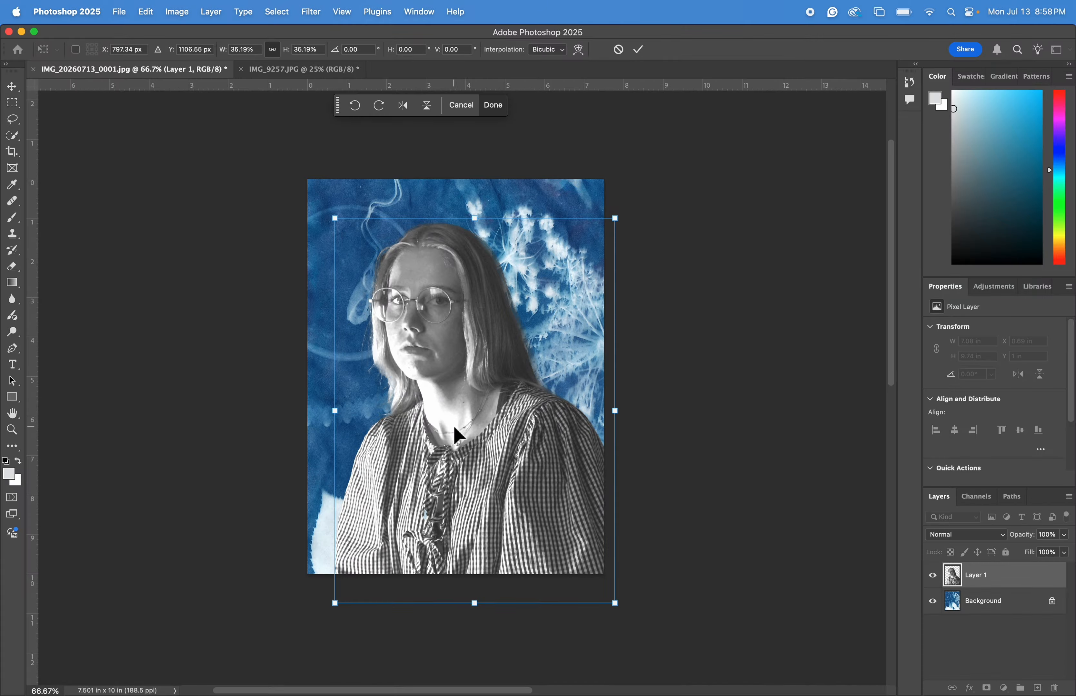
Reposition the scaled portrait layer slightly lower within the cyanotype.
scroll(453, 426, "right", 2)
scroll(452, 426, "up", 1)
scroll(452, 426, "left", 3)
scroll(453, 426, "down", 1)
scroll(453, 426, "up", 1)
mouse_move(484, 442)
left_mouse_down()
mouse_move(456, 451)
mouse_move(492, 456)
mouse_move(481, 456)
left_mouse_up()
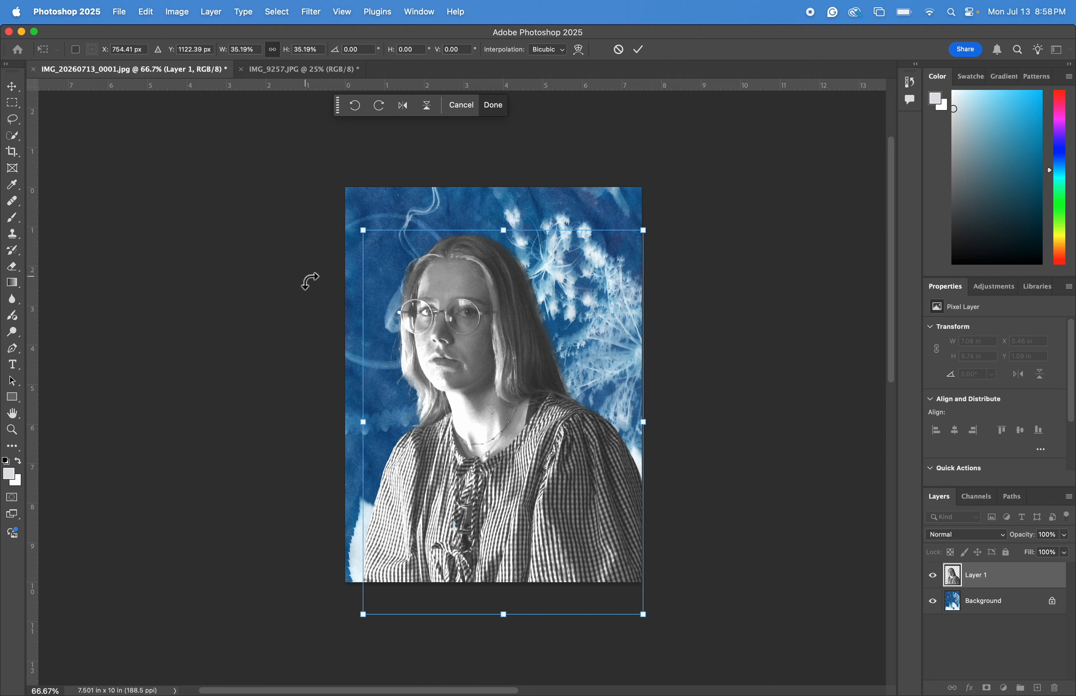
Flip the portrait layer horizontally while transforming.
left_click(177, 12)
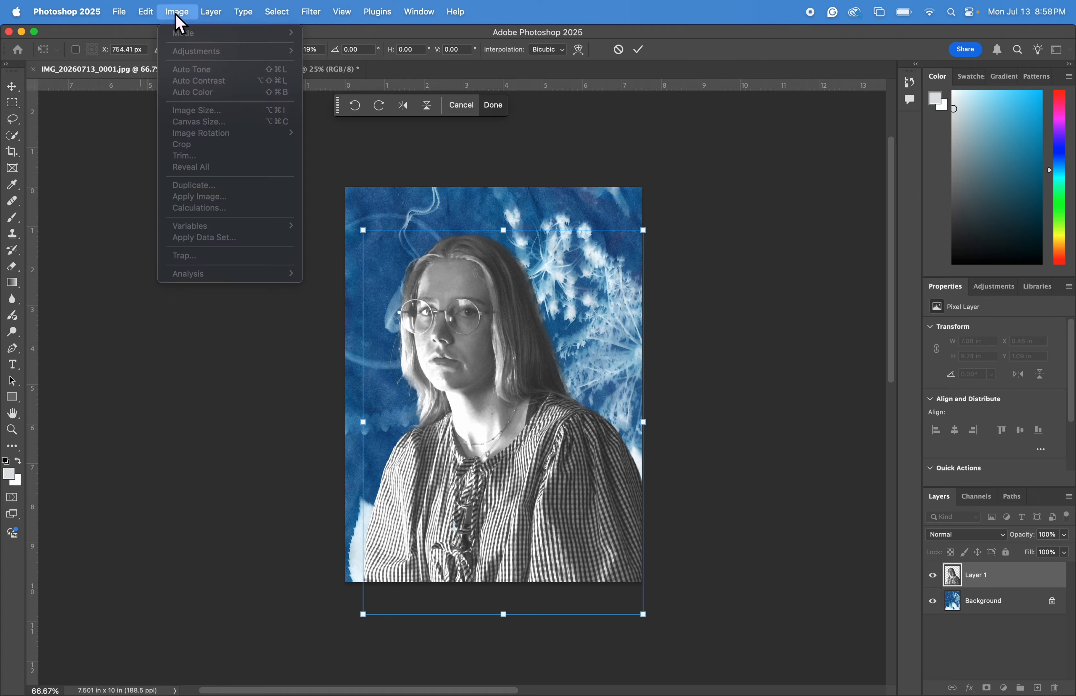
left_click(445, 330)
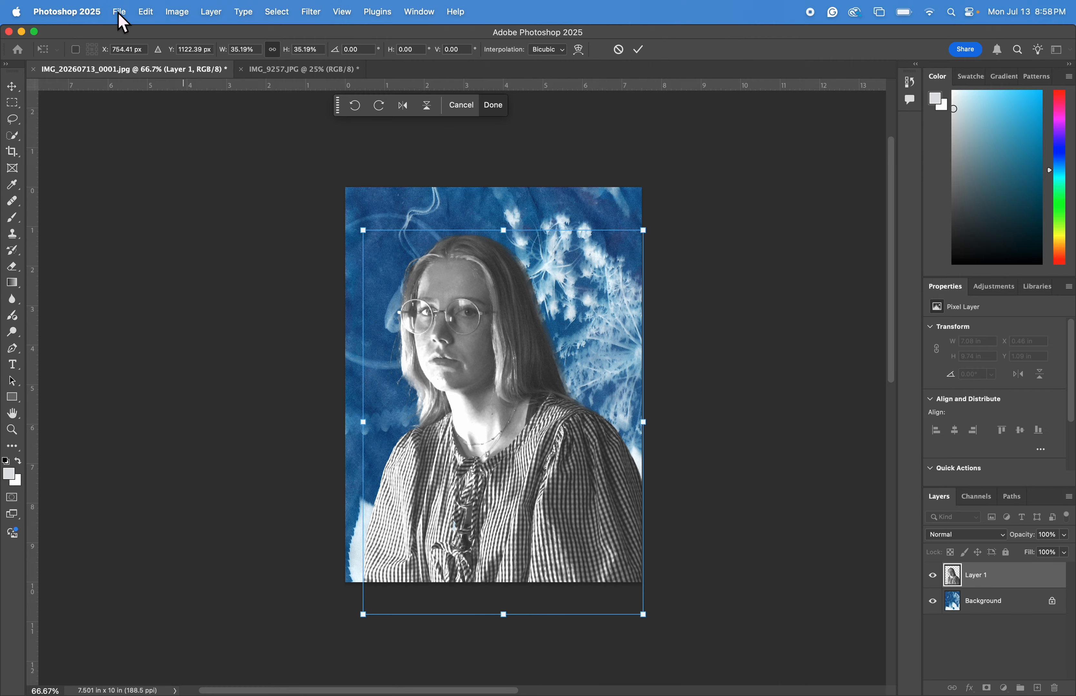
left_click(146, 12)
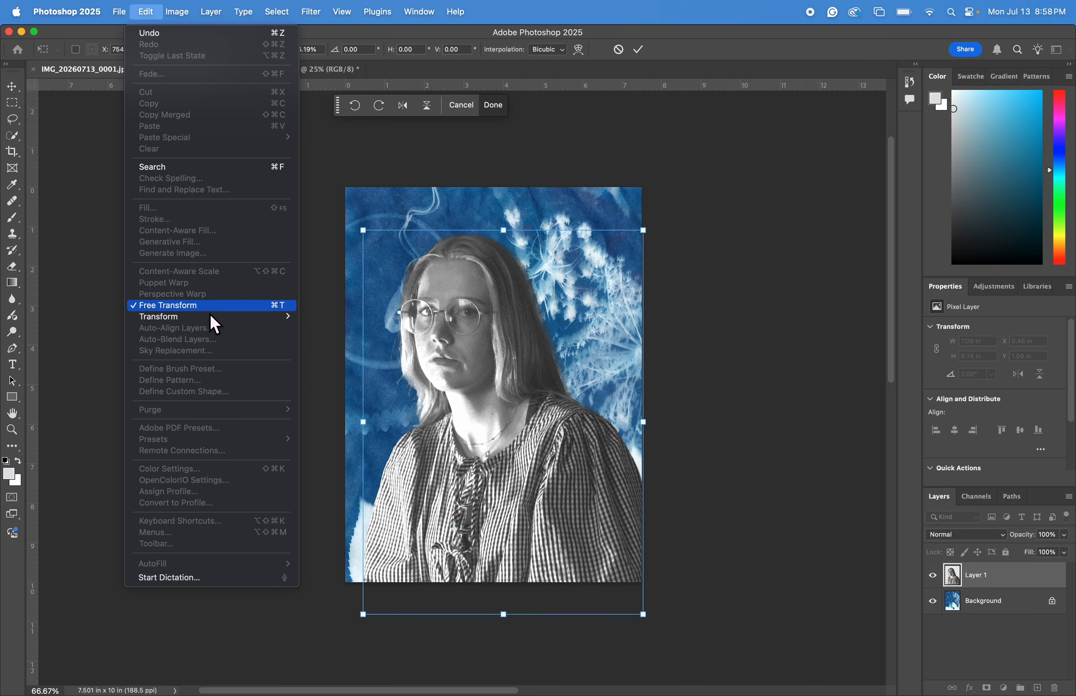
mouse_move(213, 318)
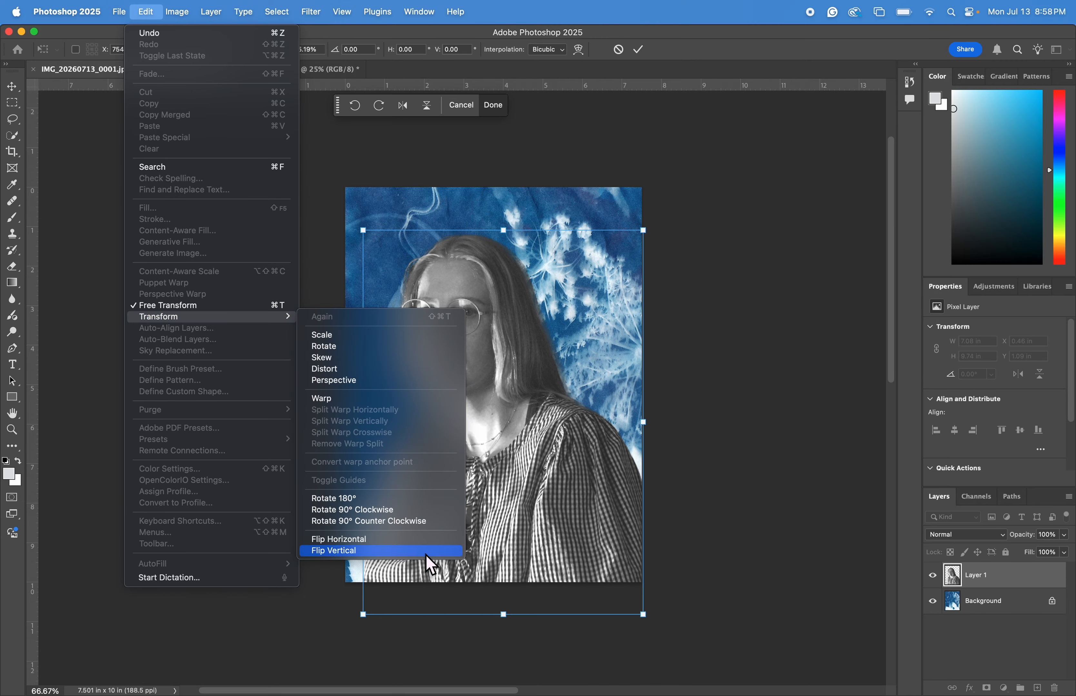
left_click(419, 539)
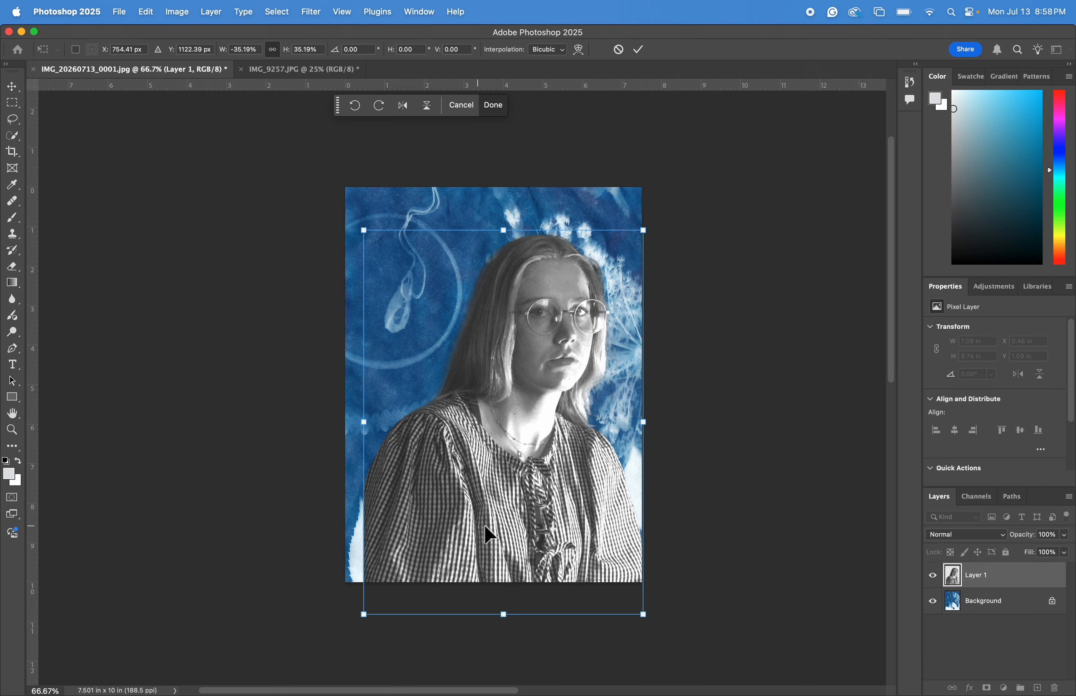
Scale the portrait to about 34% and move it toward the lower left, then commit the transform.
left_click_drag(481, 524, 459, 529)
left_click_drag(615, 234, 605, 248)
mouse_move(498, 426)
left_mouse_down()
mouse_move(474, 412)
mouse_move(478, 426)
mouse_move(482, 418)
left_mouse_up()
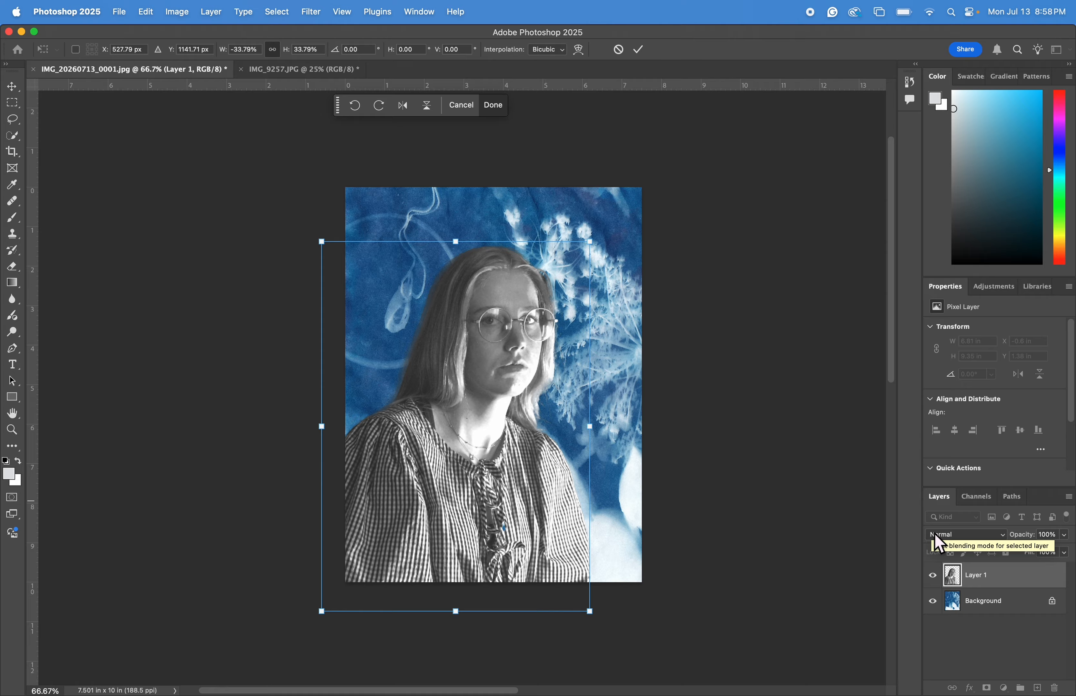
left_click(939, 540)
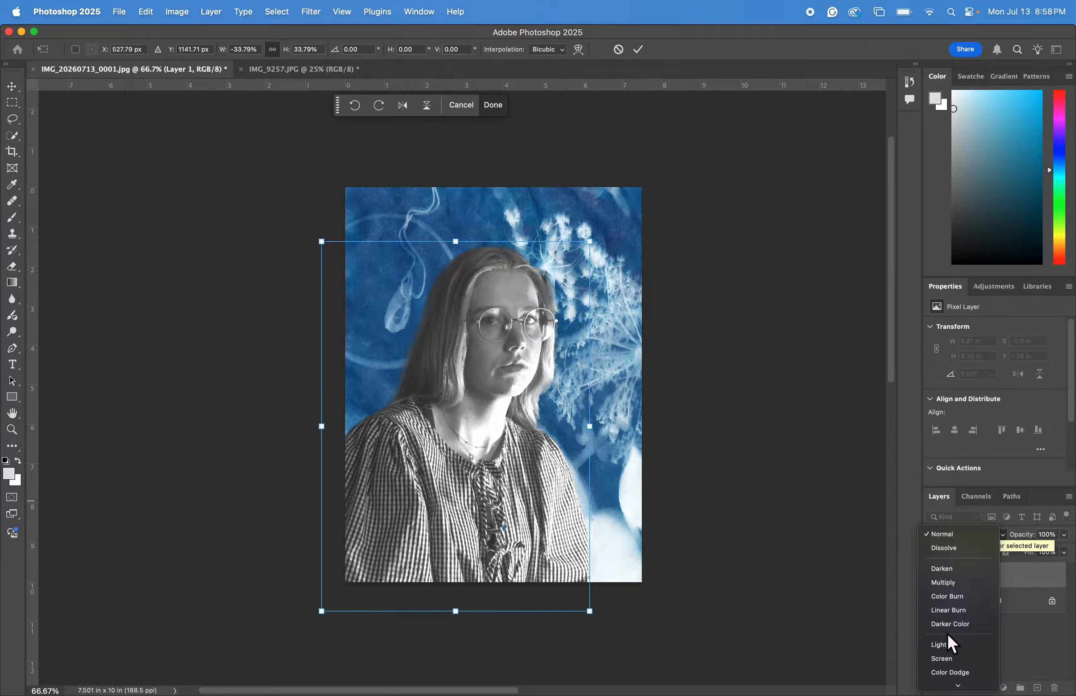
left_click(846, 522)
left_click(12, 87)
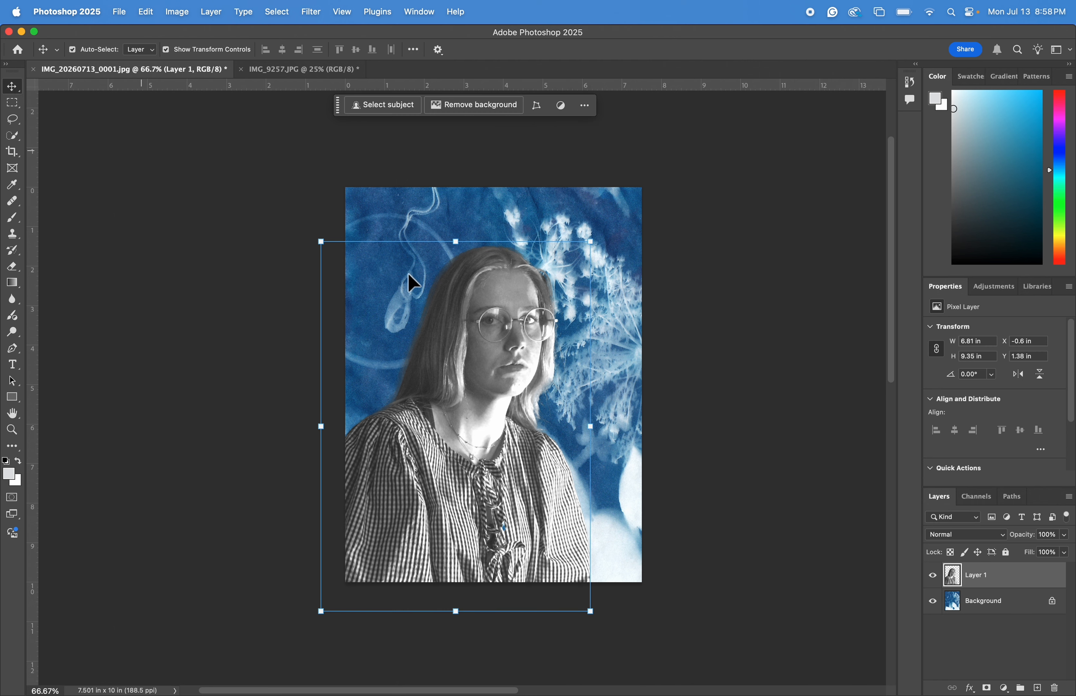
Set the portrait layer's blend mode to Luminosity.
left_click(946, 537)
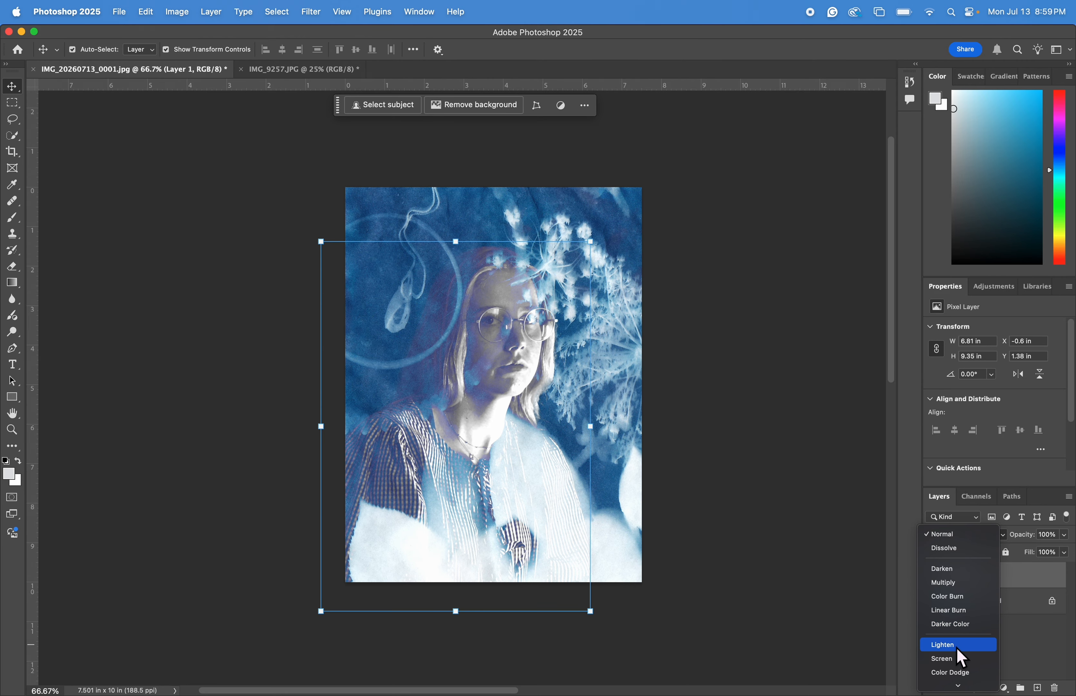
scroll(956, 647, "down", 3)
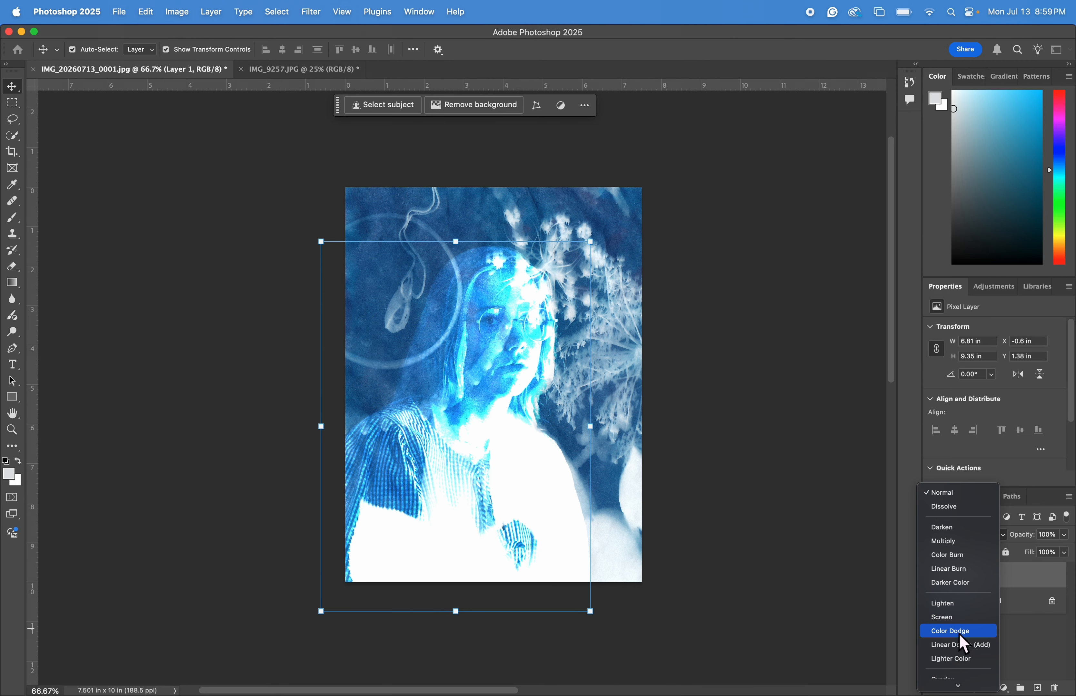
scroll(967, 630, "down", 2)
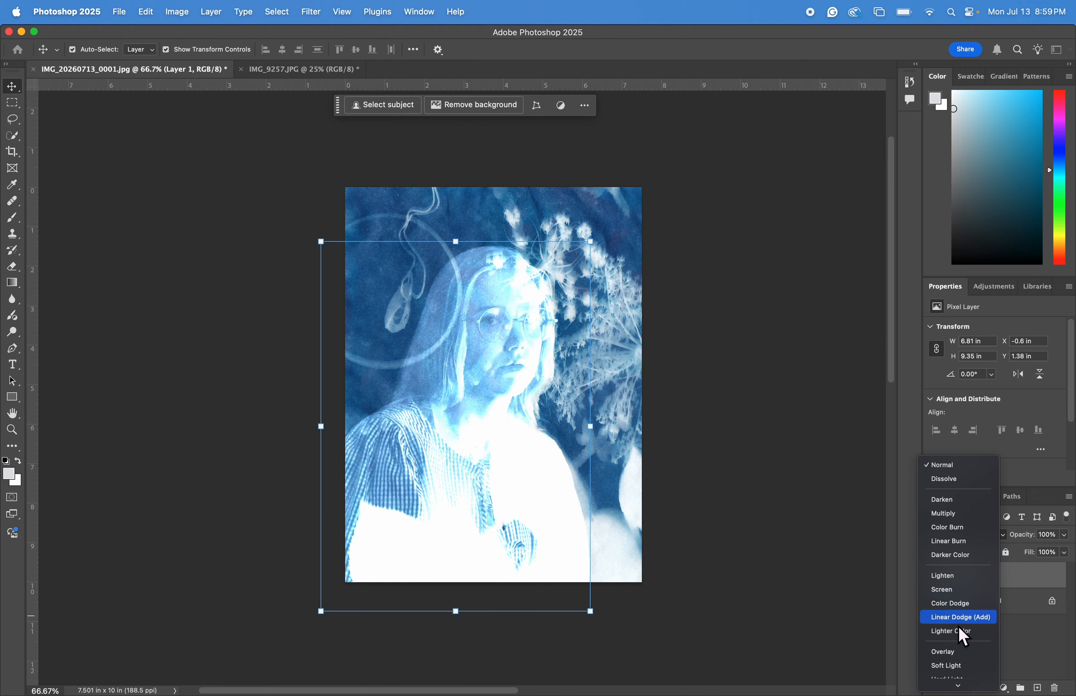
scroll(960, 636, "down", 5)
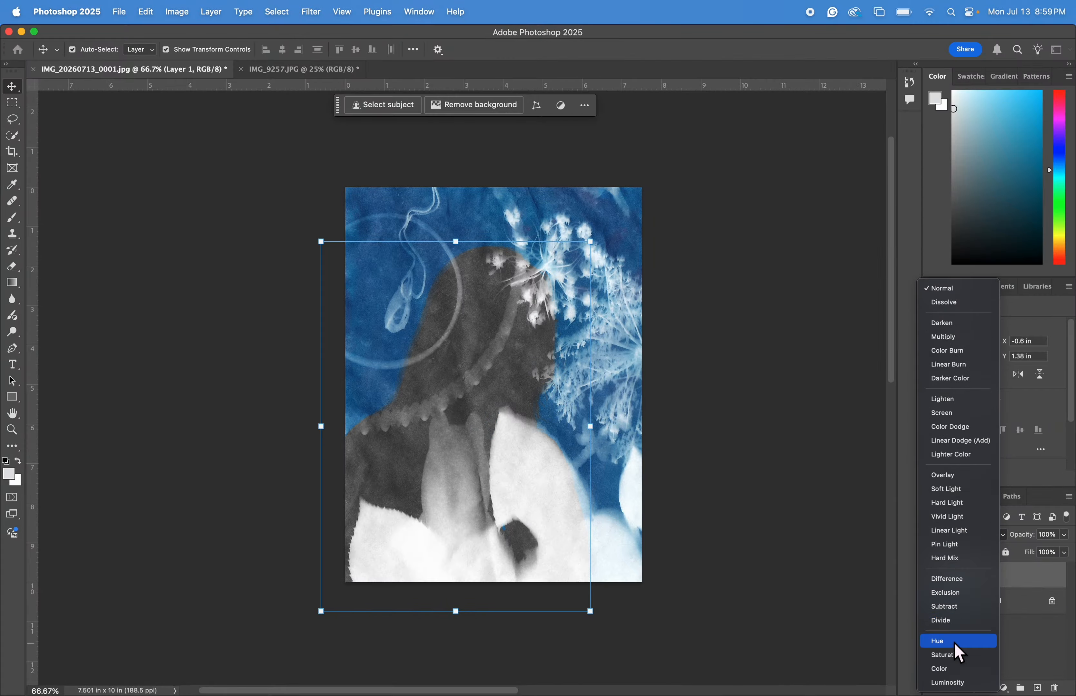
left_click(958, 683)
Inspect the blended portrait up close, from the shirt up to the face.
key("super+plus")
key("super+plus")
scroll(550, 441, "down", 5)
scroll(551, 442, "right", 1)
scroll(555, 450, "down", 10)
scroll(554, 450, "left", 1)
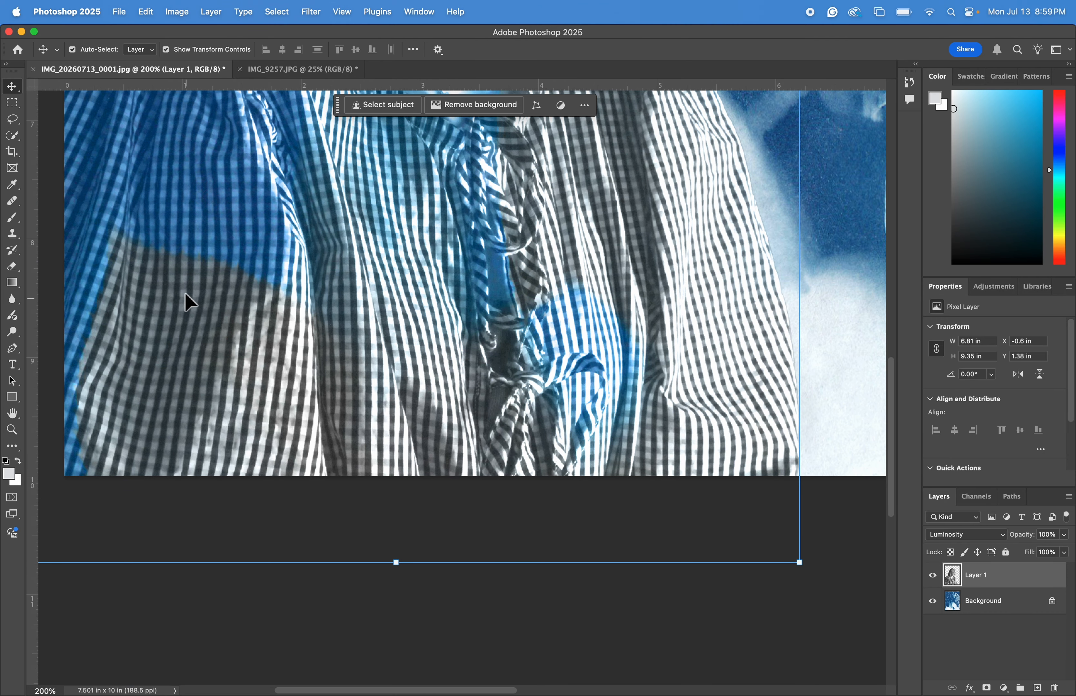
scroll(185, 294, "up", 3)
scroll(185, 294, "left", 2)
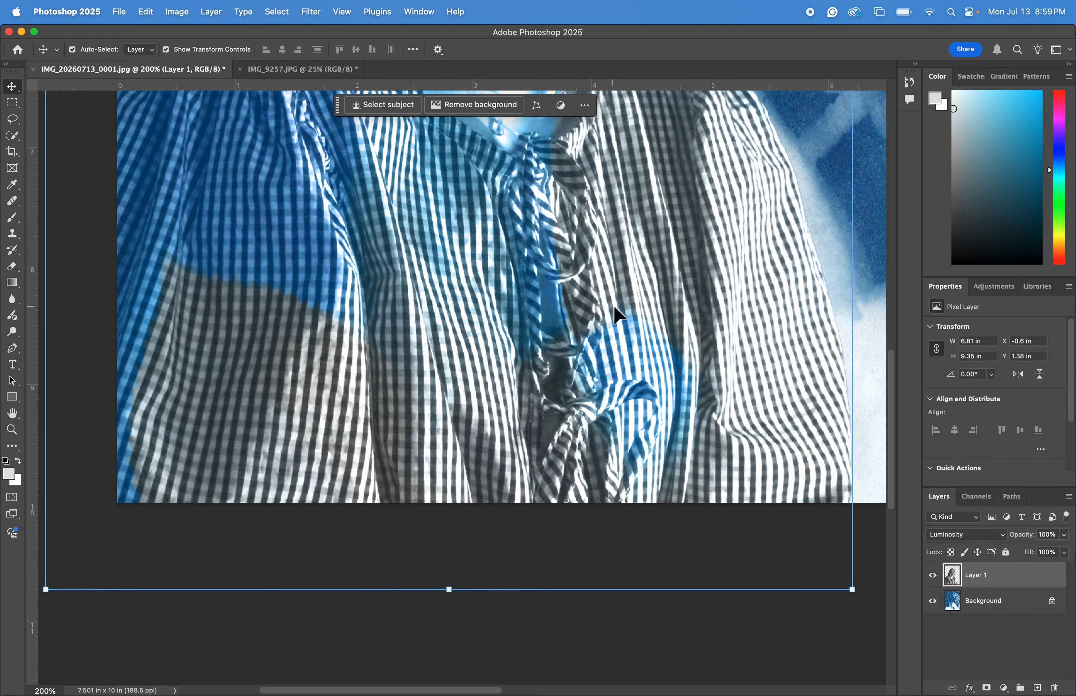
scroll(670, 239, "up", 10)
scroll(670, 239, "right", 8)
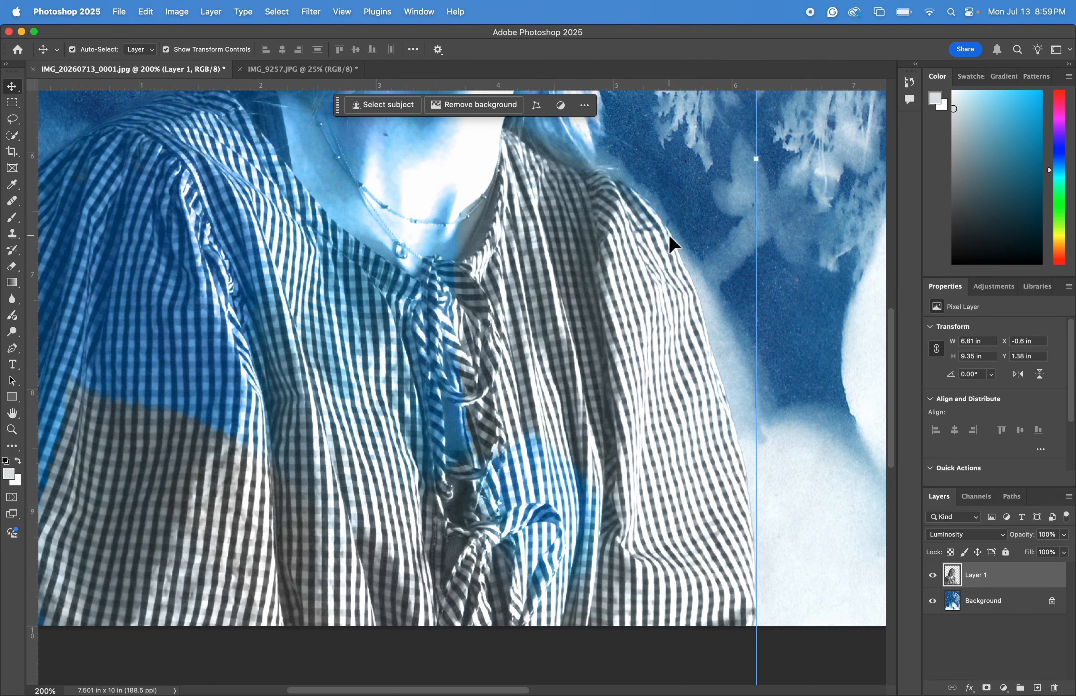
scroll(669, 236, "up", 15)
scroll(669, 236, "left", 2)
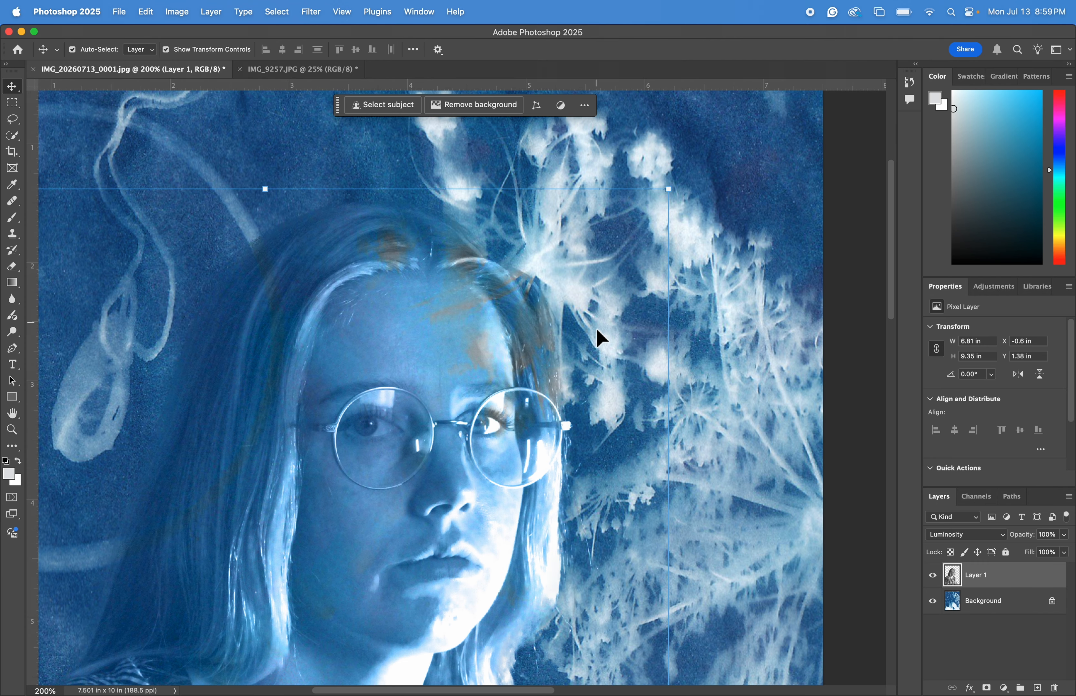
key("super+minus")
scroll(823, 509, "down", 5)
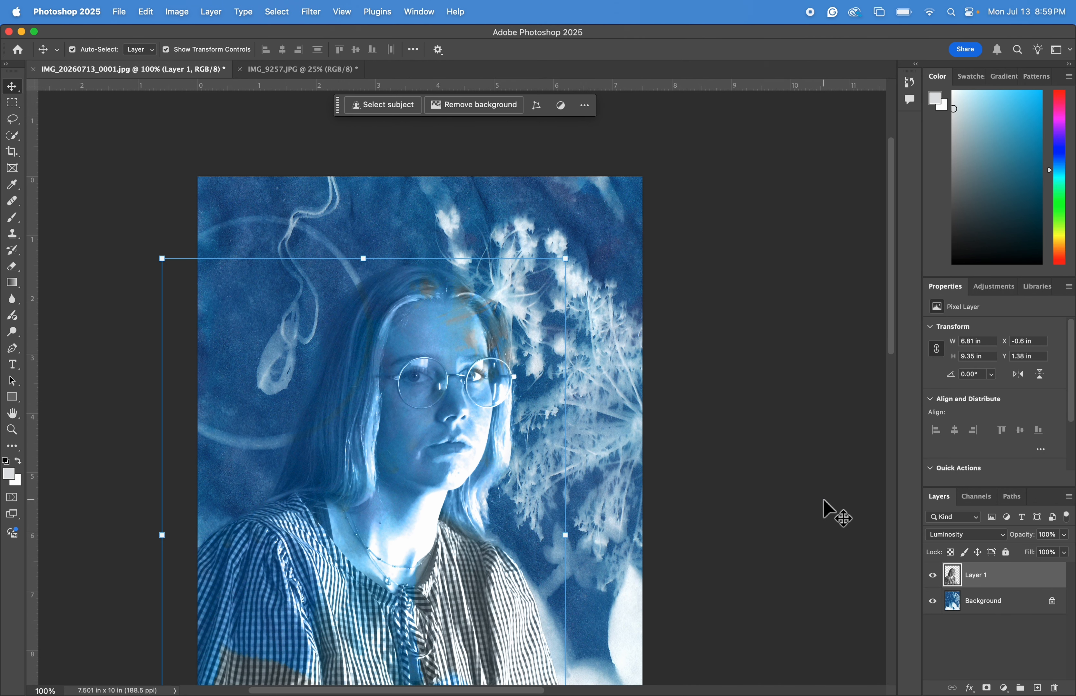
Change the portrait layer's blend mode to Hard Light and nudge the layer up and left.
left_click(998, 537)
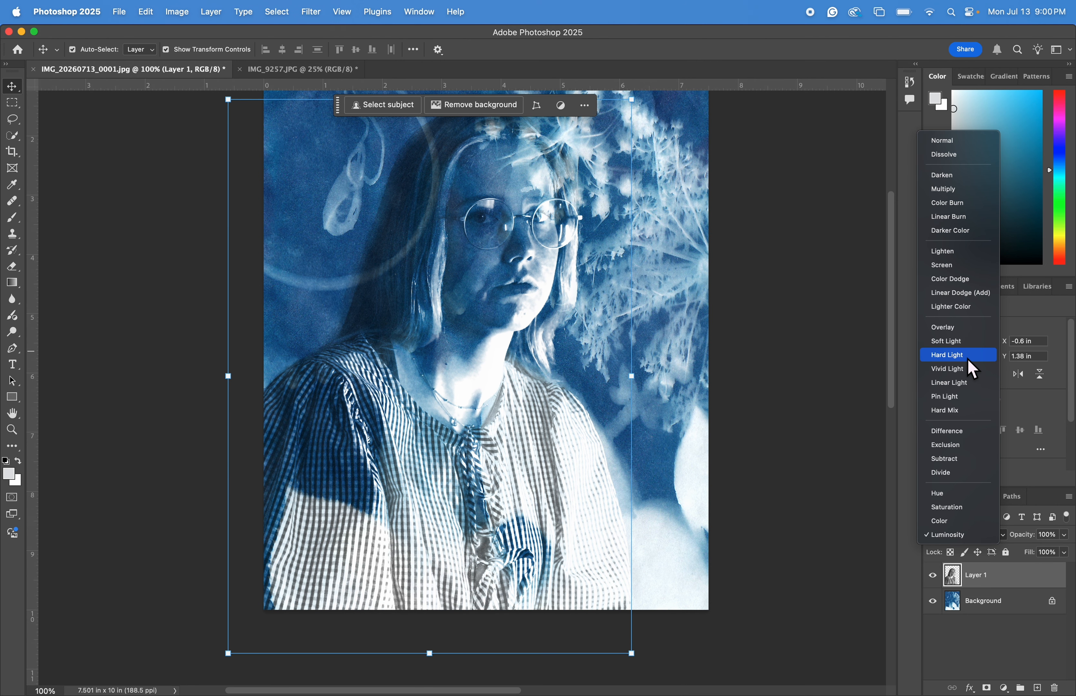
left_click(968, 359)
scroll(720, 376, "up", 4)
left_click_drag(515, 528, 484, 497)
scroll(523, 498, "down", 5)
scroll(452, 520, "up", 5)
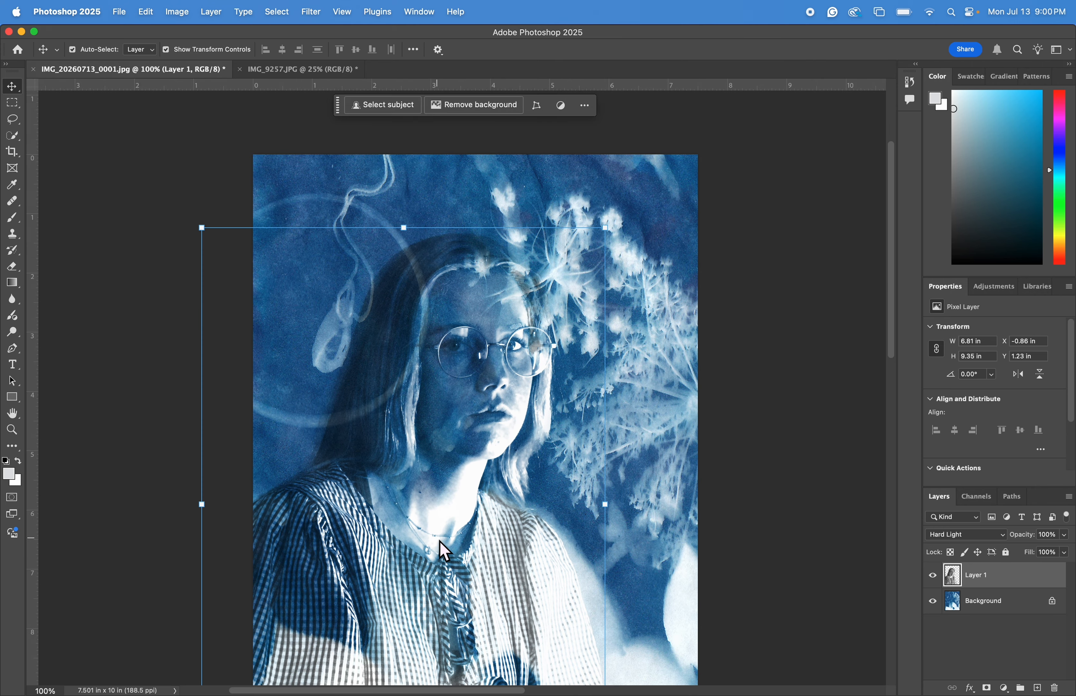
scroll(442, 545, "down", 3)
Set the portrait layer's opacity to 85% and shift the layer about 1 inch to the left.
left_click(986, 535)
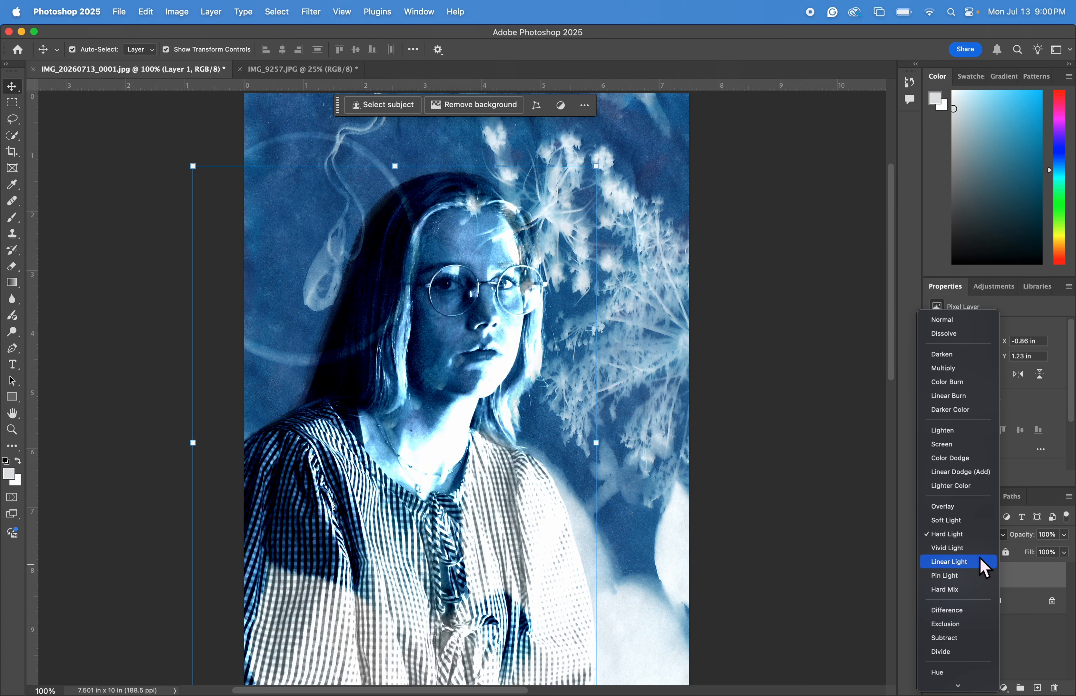
left_click(1050, 537)
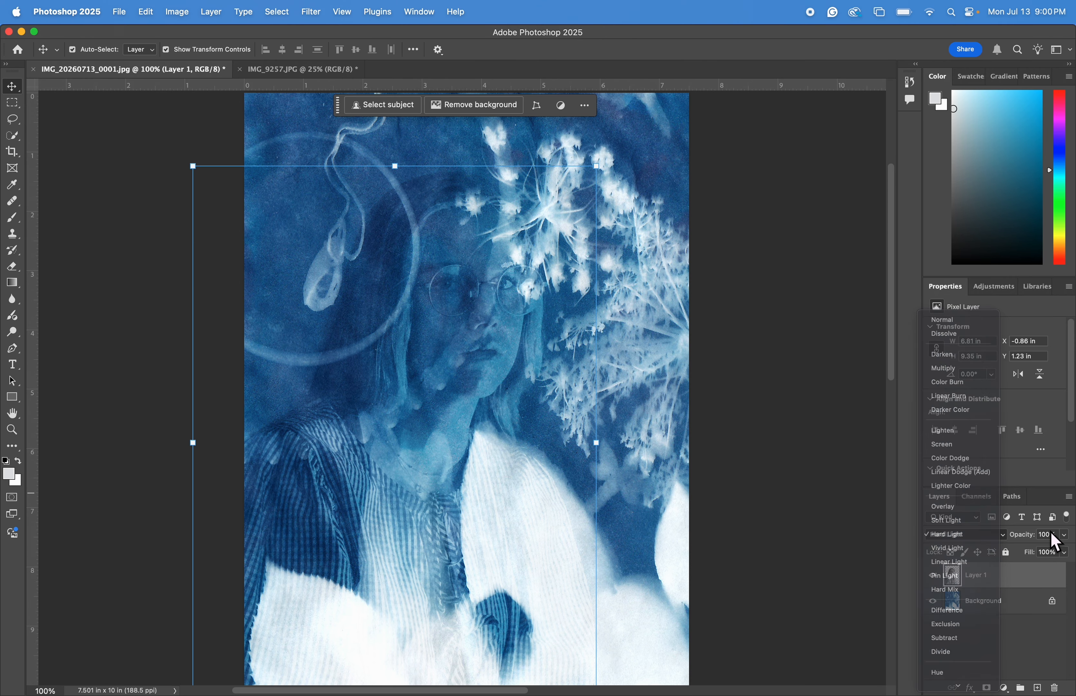
type("80")
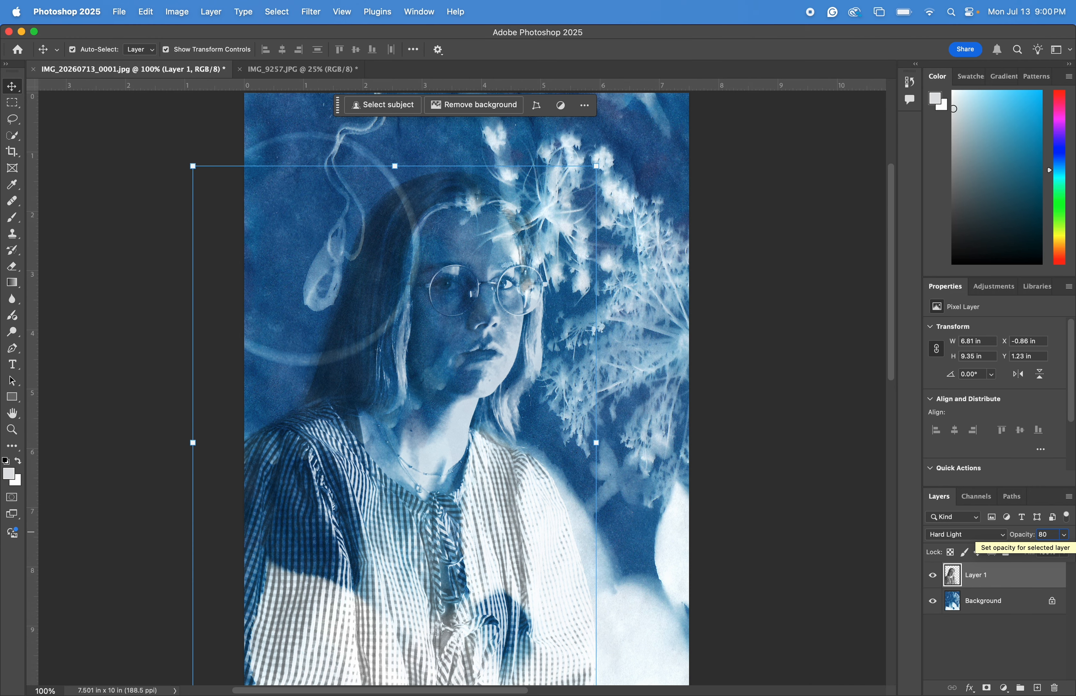
key("BackSpace")
type("5")
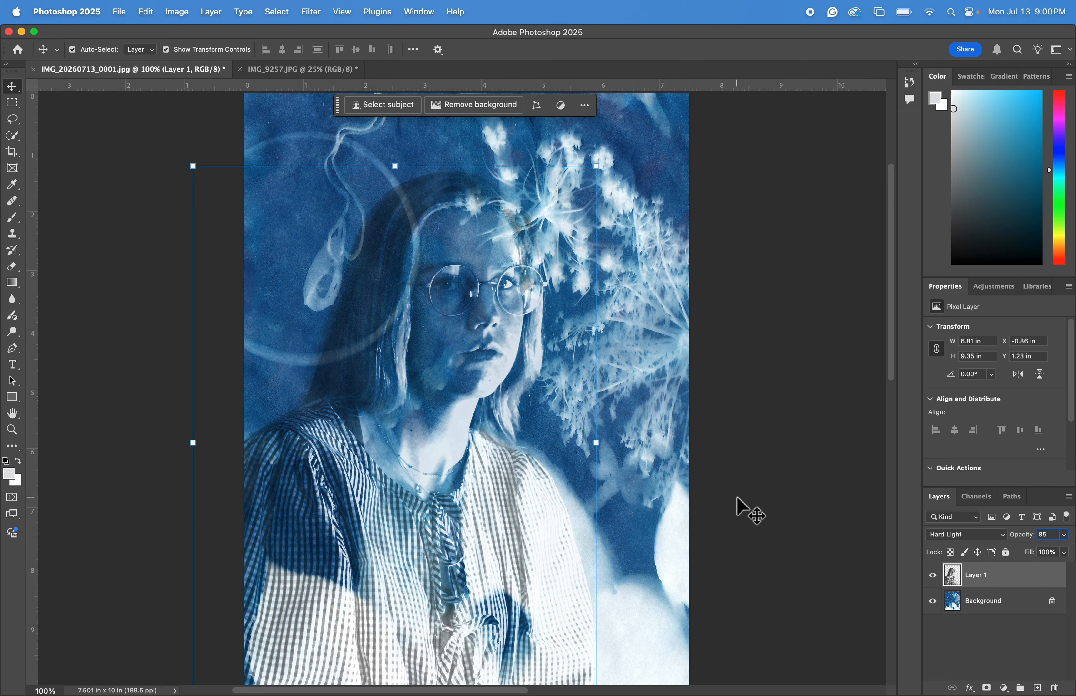
key("super+minus")
mouse_move(455, 488)
left_mouse_down()
mouse_move(463, 492)
mouse_move(409, 493)
mouse_move(444, 479)
left_mouse_up()
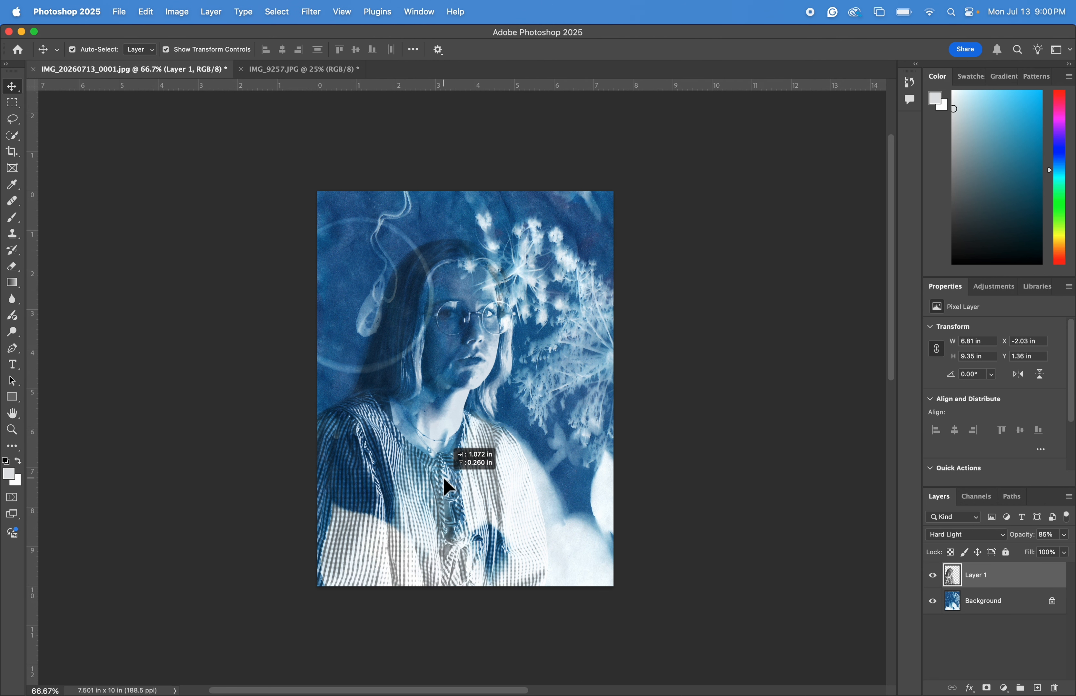
Apply a Gaussian Blur with a radius of about 1 pixel to the portrait layer.
left_click_drag(445, 480, 444, 481)
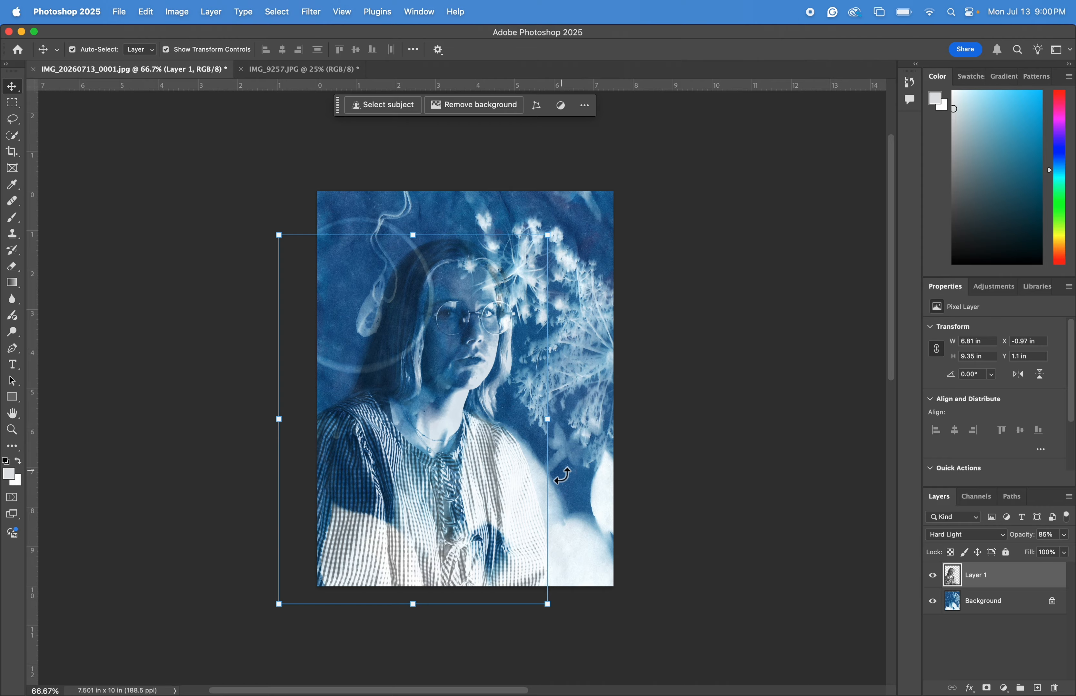
key("super+1")
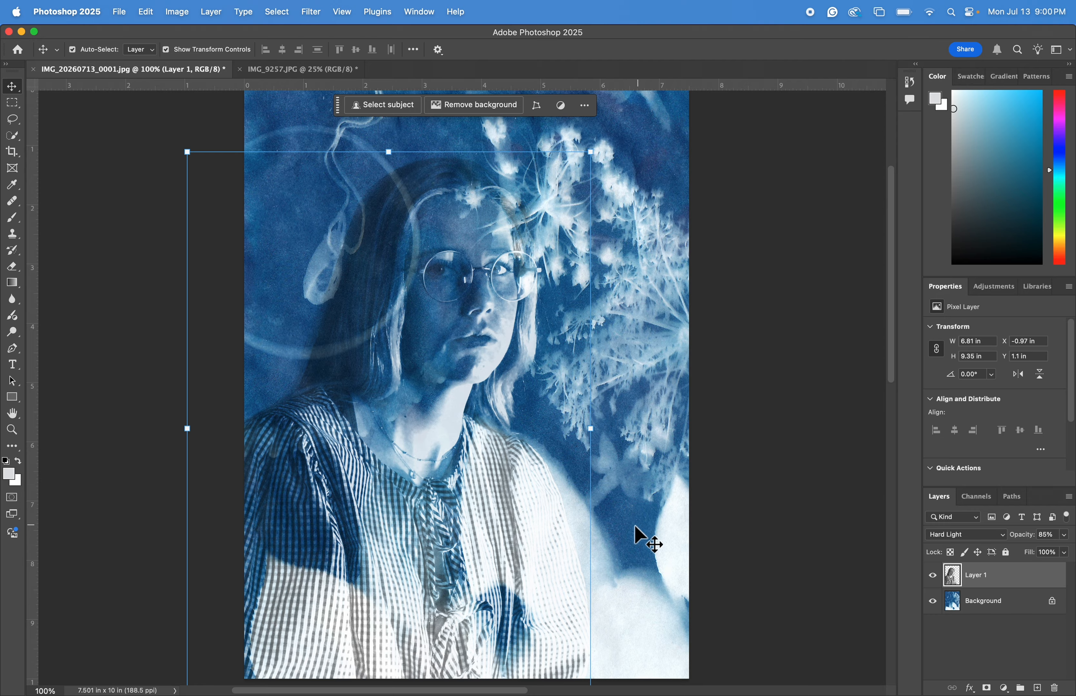
scroll(622, 500, "right", 1)
scroll(622, 500, "up", 1)
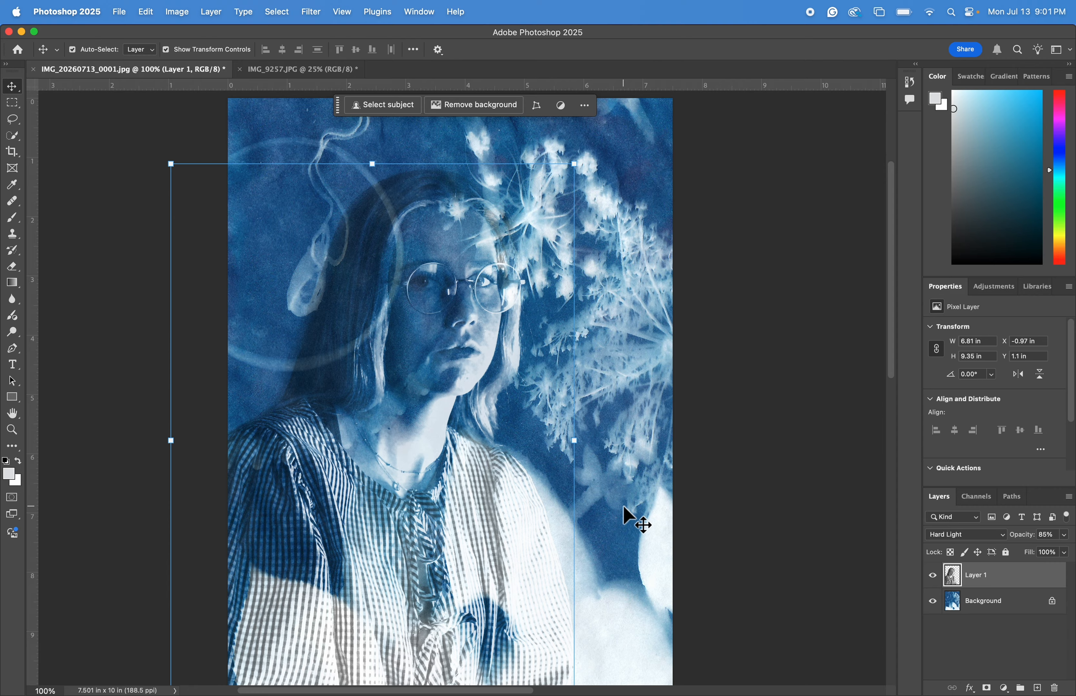
key("super+minus")
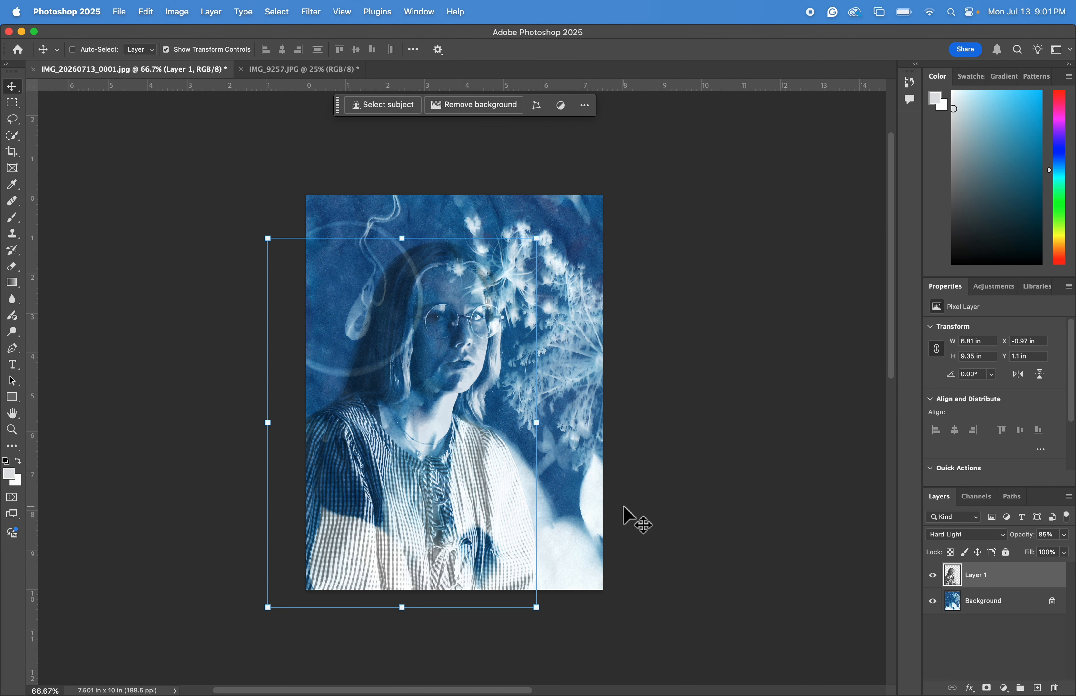
key("super+plus")
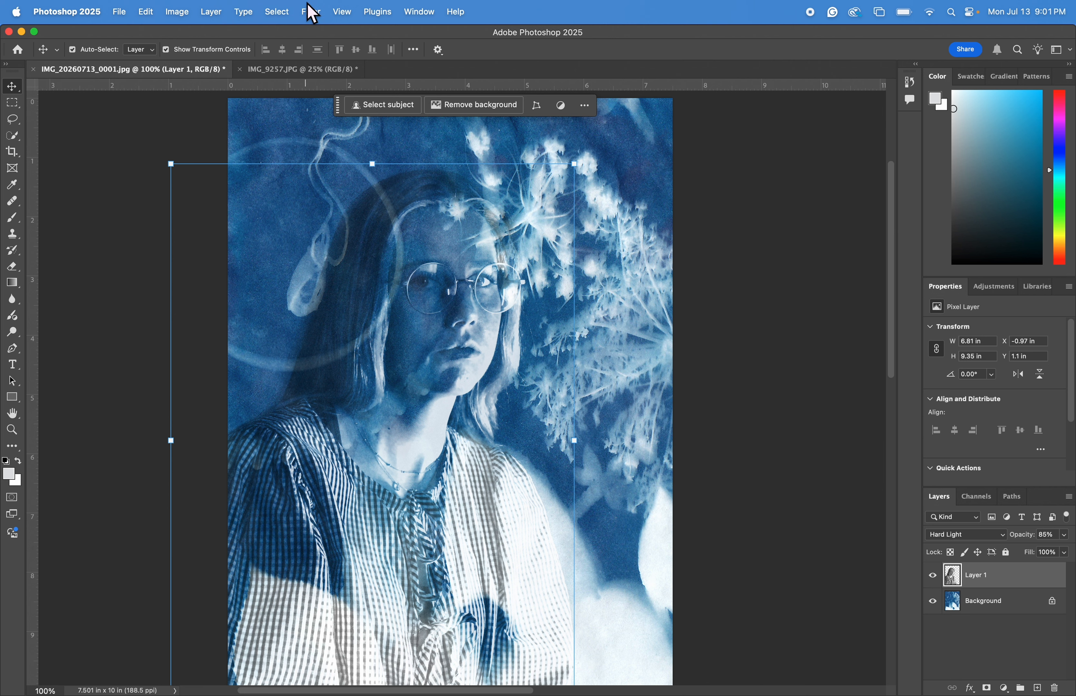
left_click(311, 12)
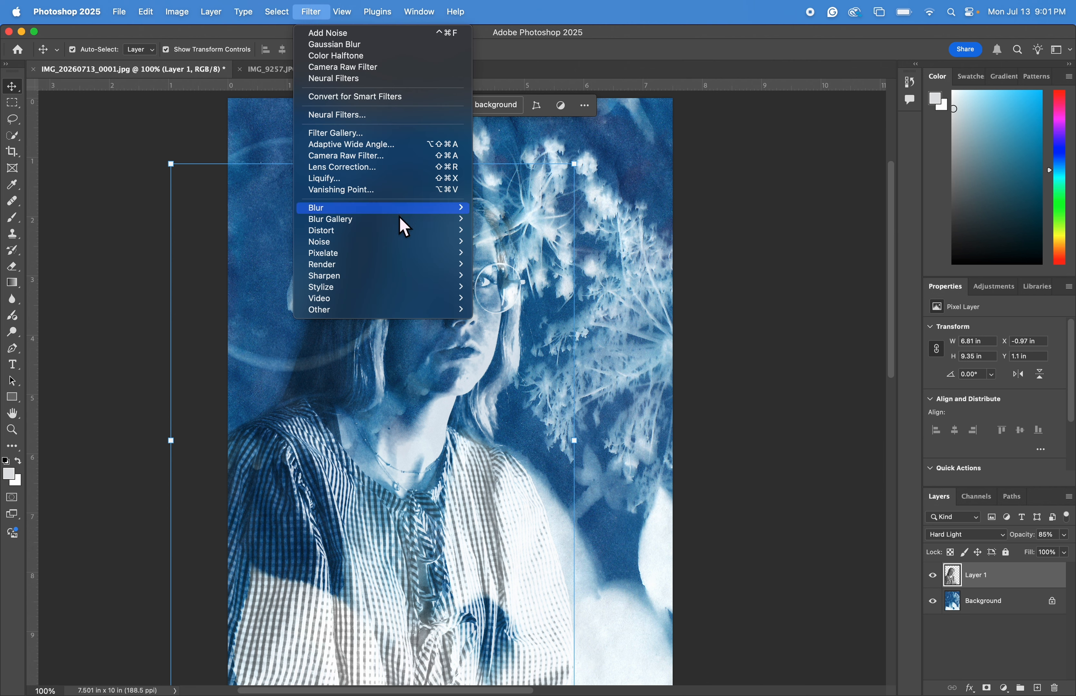
mouse_move(398, 211)
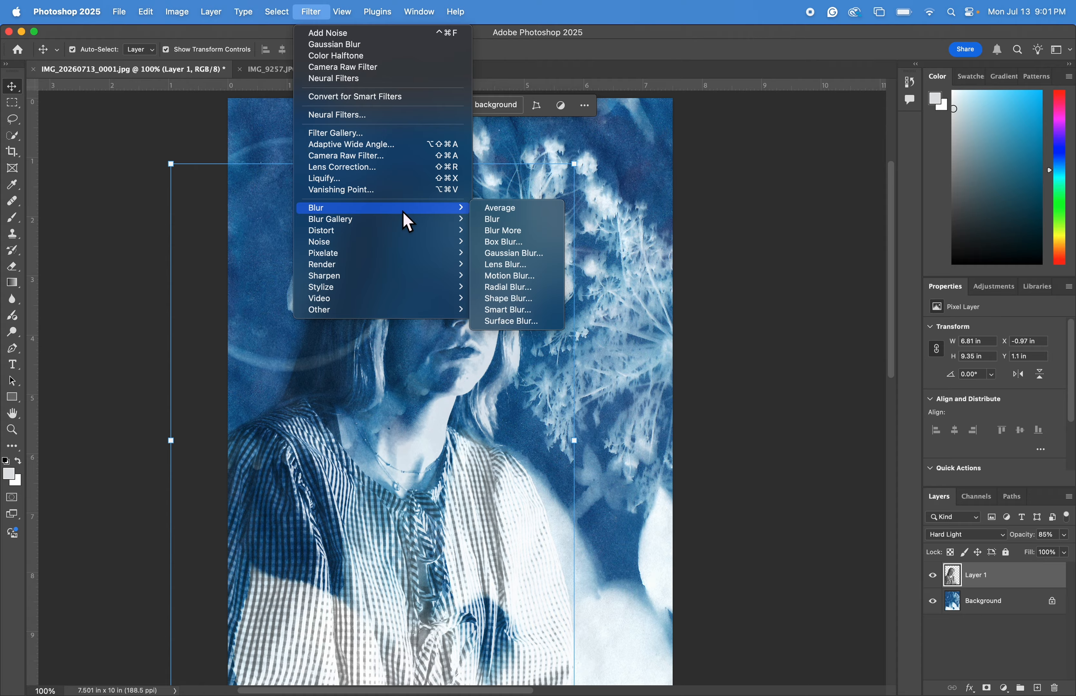
left_click(513, 254)
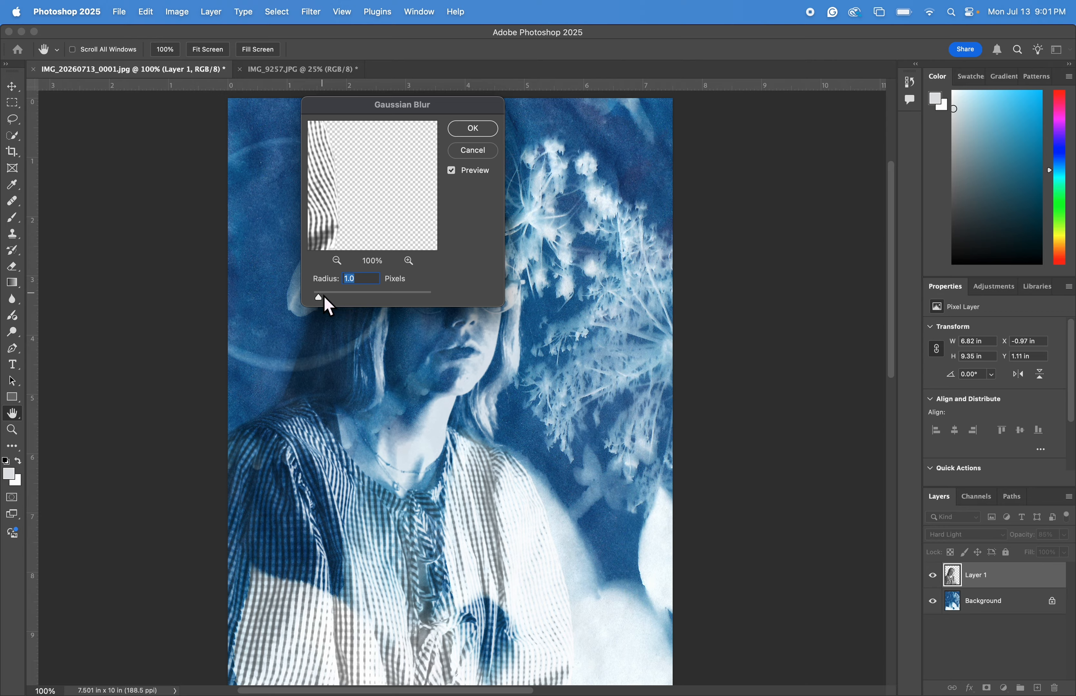
left_click(367, 298)
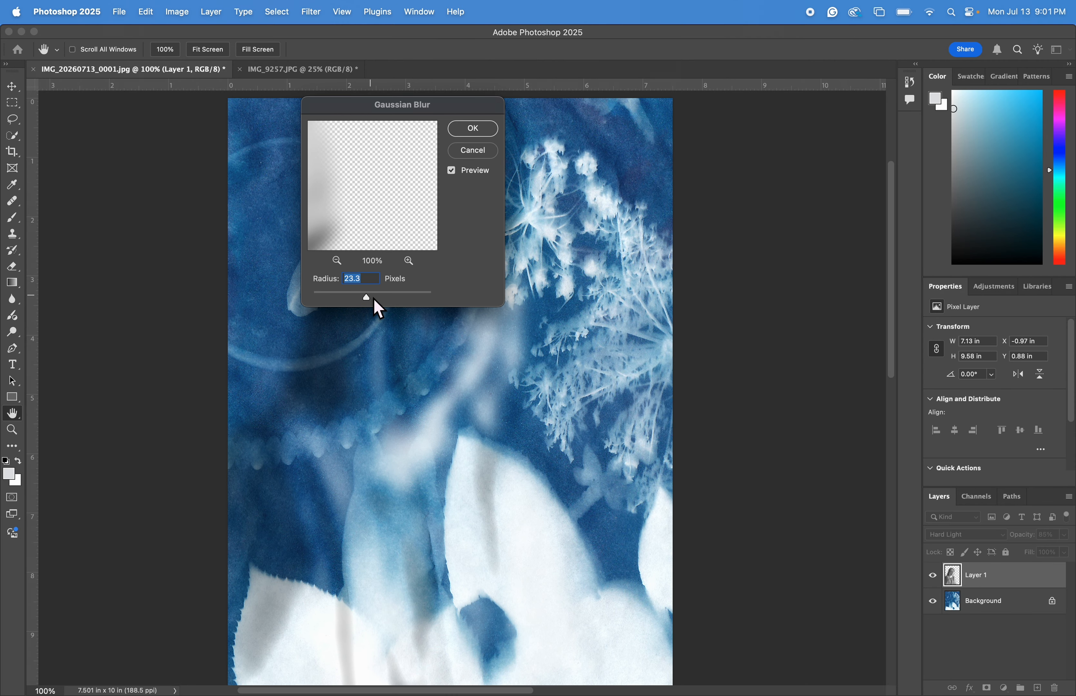
left_click_drag(398, 120, 719, 144)
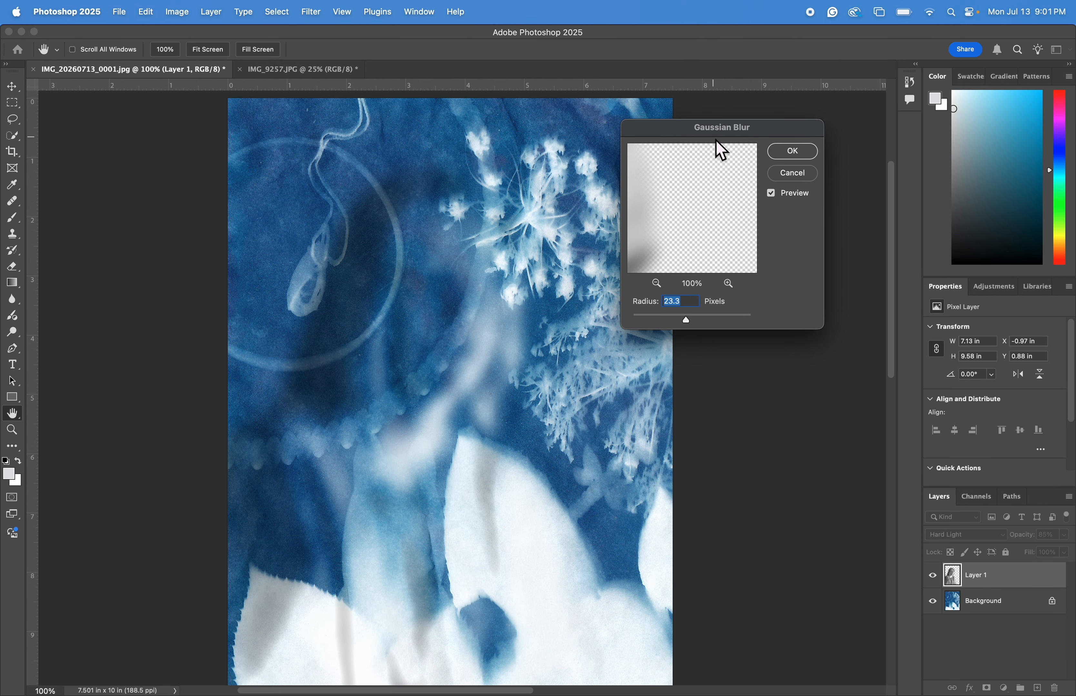
left_click(644, 322)
key("BackSpace")
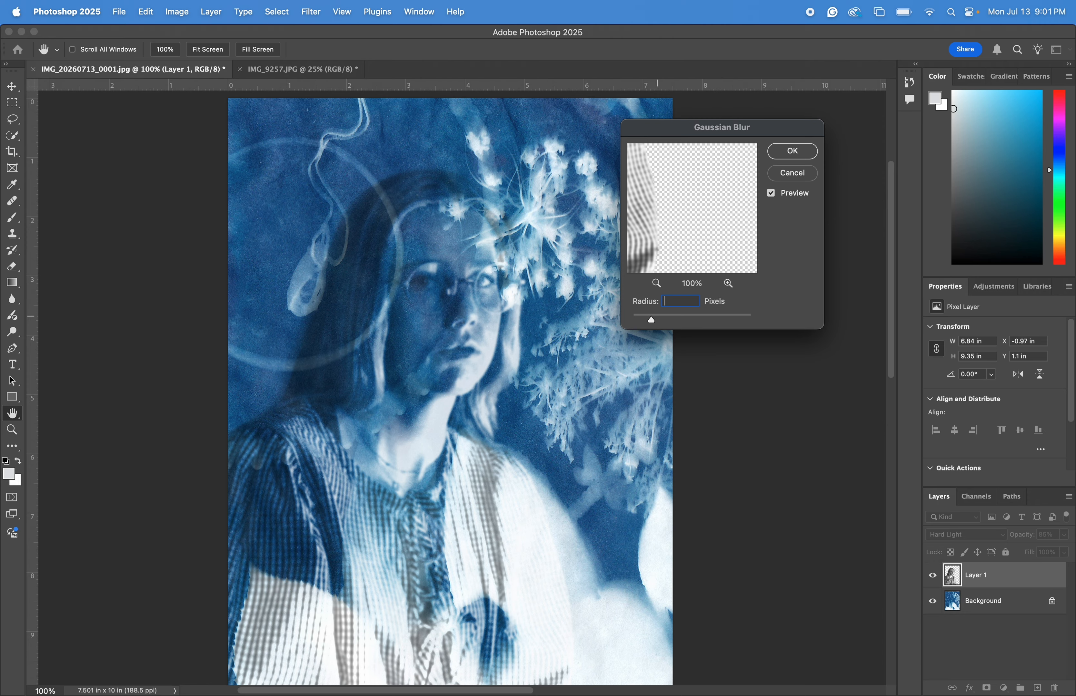
type("1")
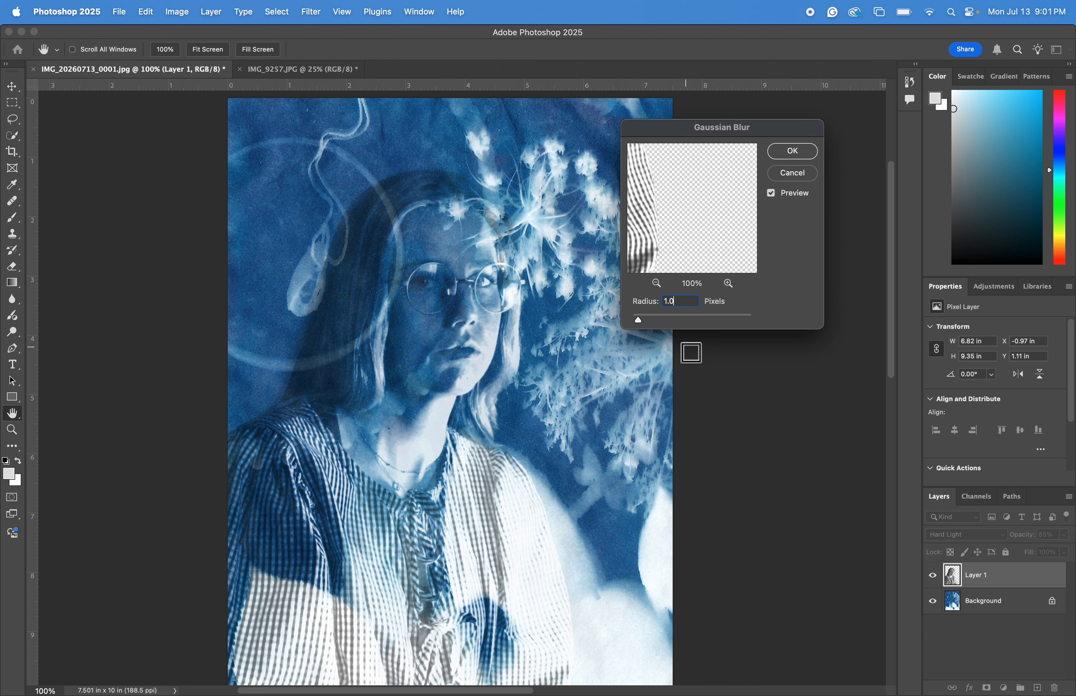
key("BackSpace")
key("BackSpace")
left_click(792, 154)
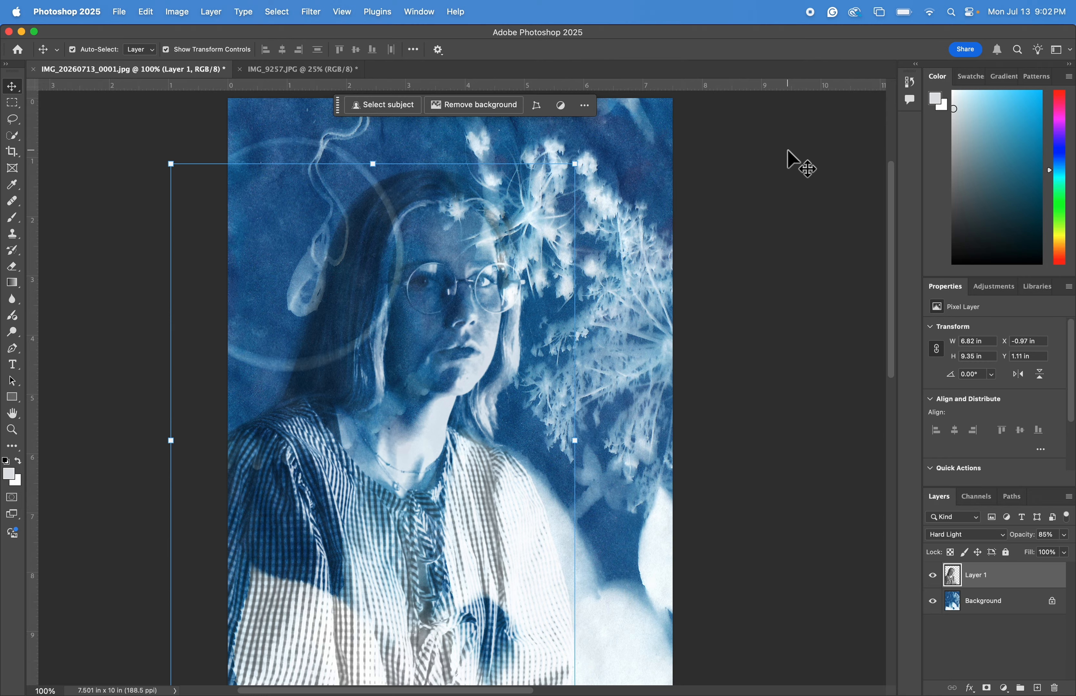
Open Add Noise for the portrait layer and set the amount to 10% with Uniform distribution.
left_click(319, 18)
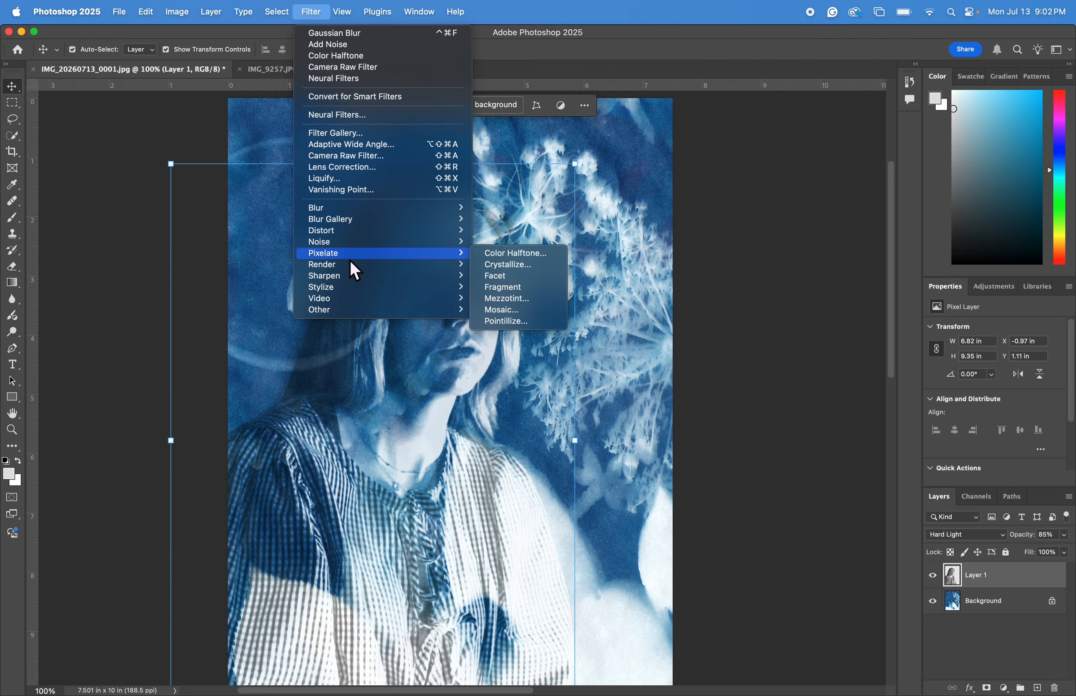
mouse_move(360, 253)
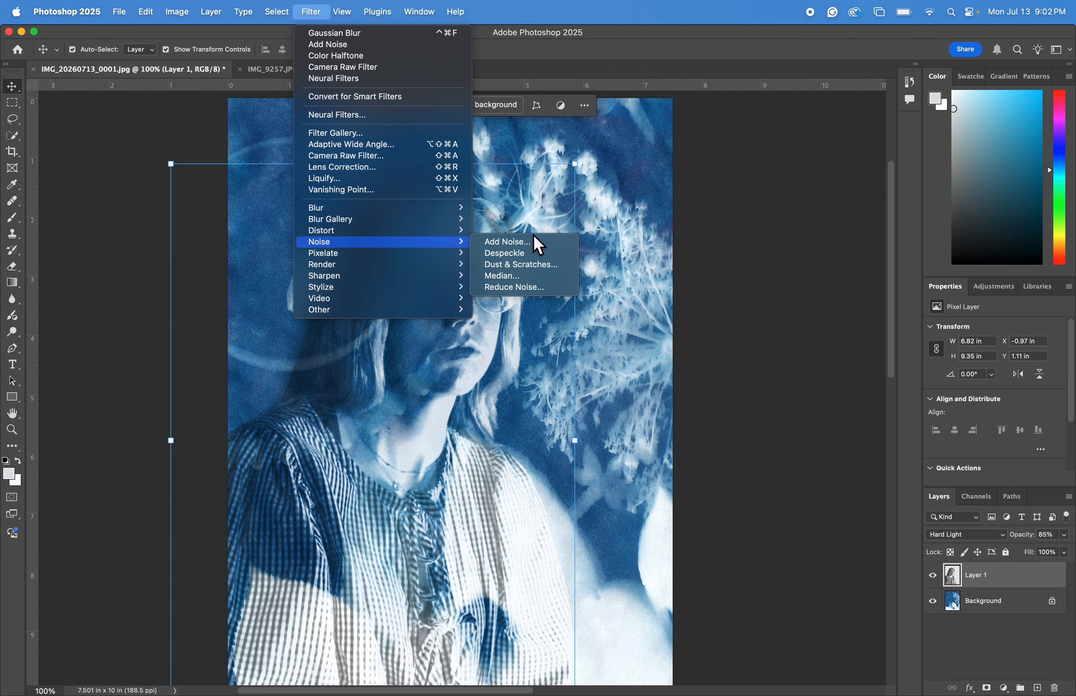
left_click(538, 244)
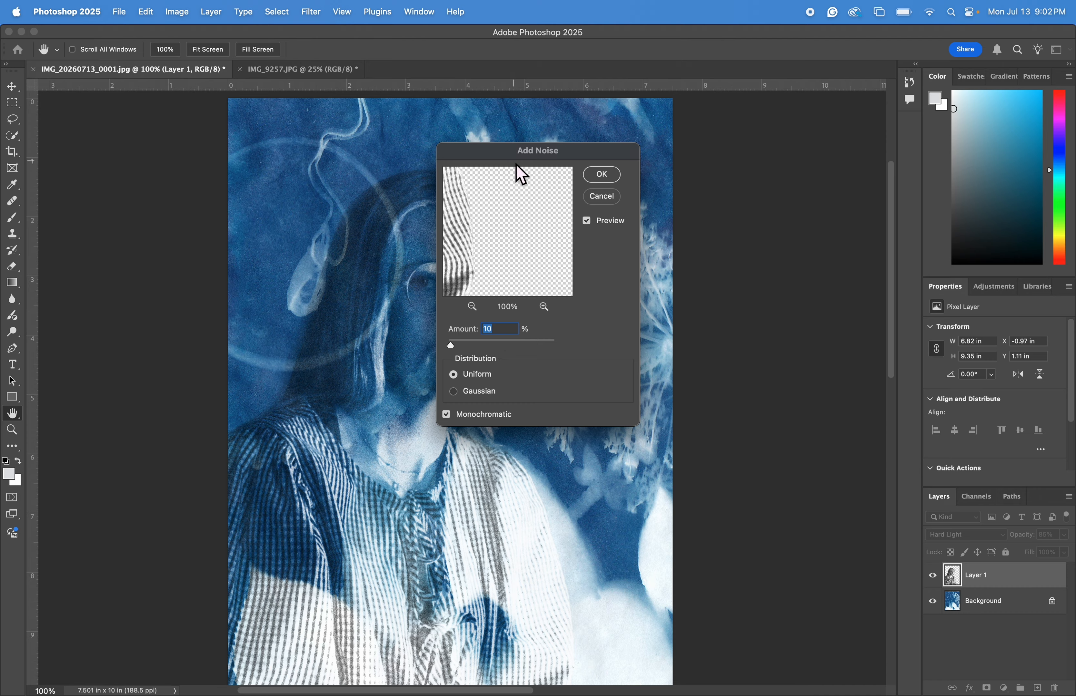
left_click_drag(554, 163, 737, 151)
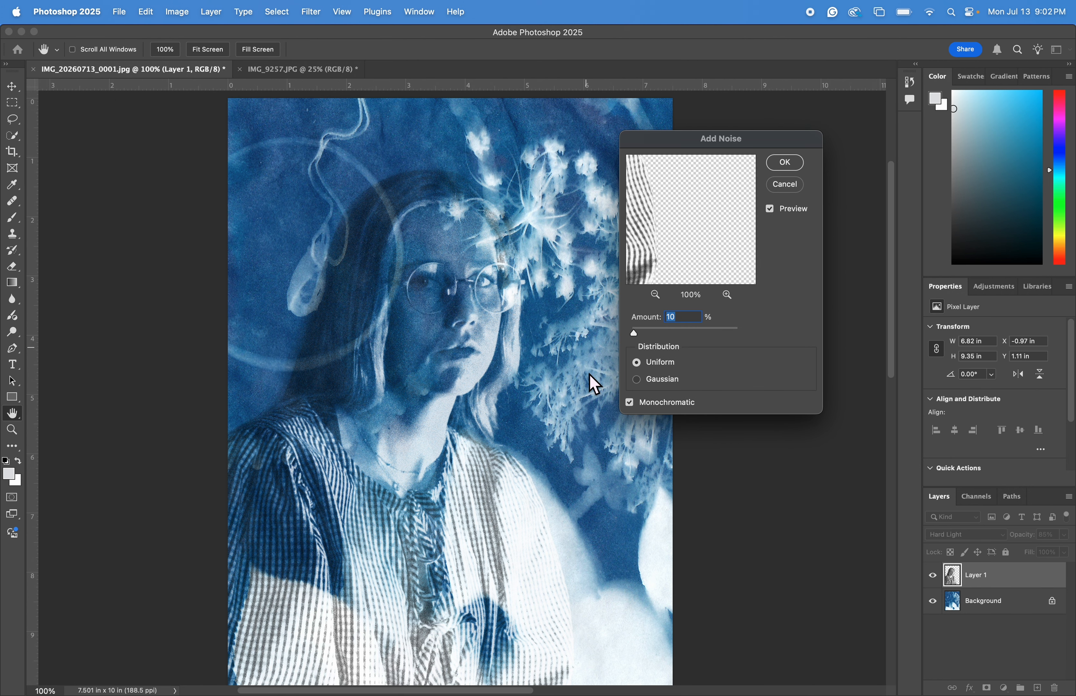
key("BackSpace")
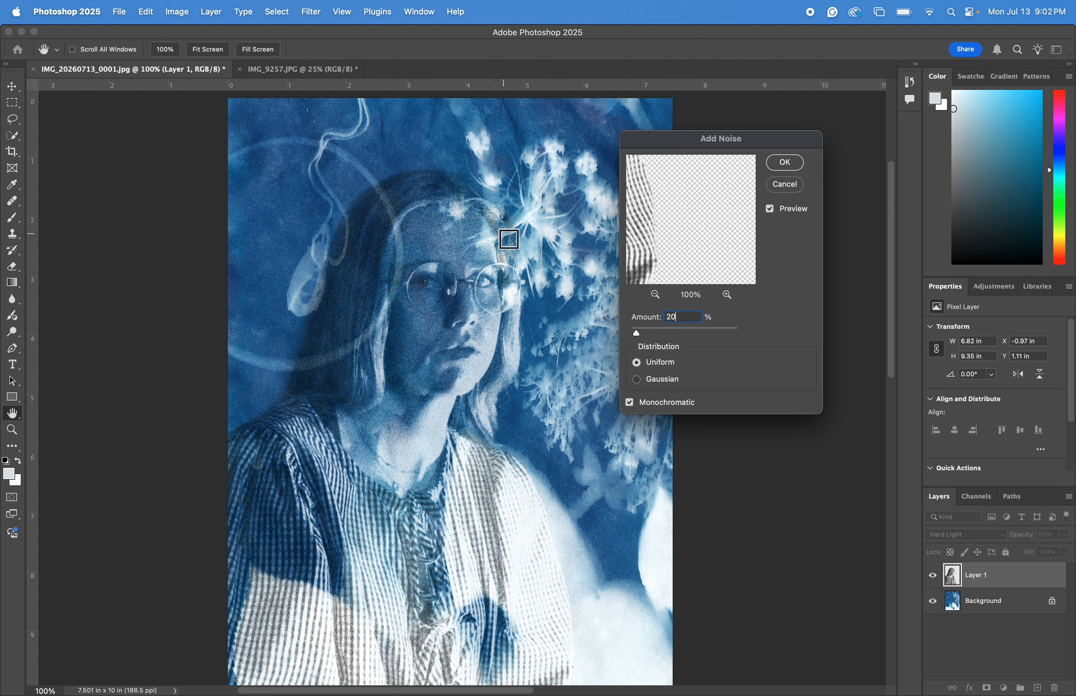
key("BackSpace")
key("BackSpace")
type("15")
key("BackSpace")
key("BackSpace")
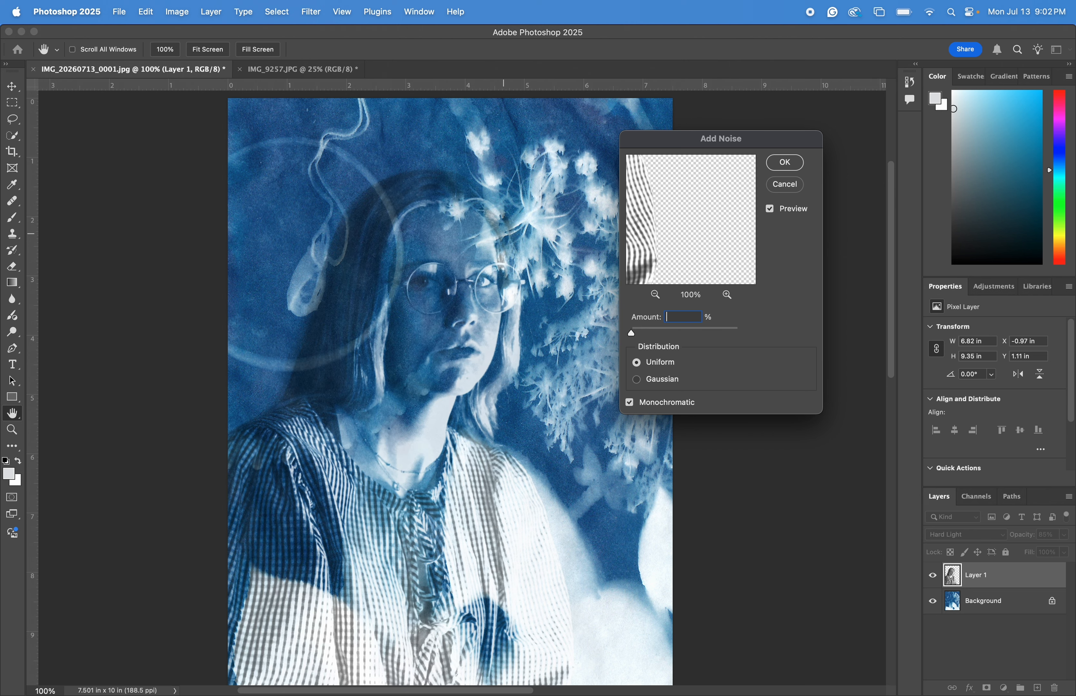
Compare the noise with and without Monochromatic up close, and apply it with Monochromatic on.
left_click(630, 403)
left_click(628, 403)
left_click(633, 406)
key("super+equal")
key("super+equal")
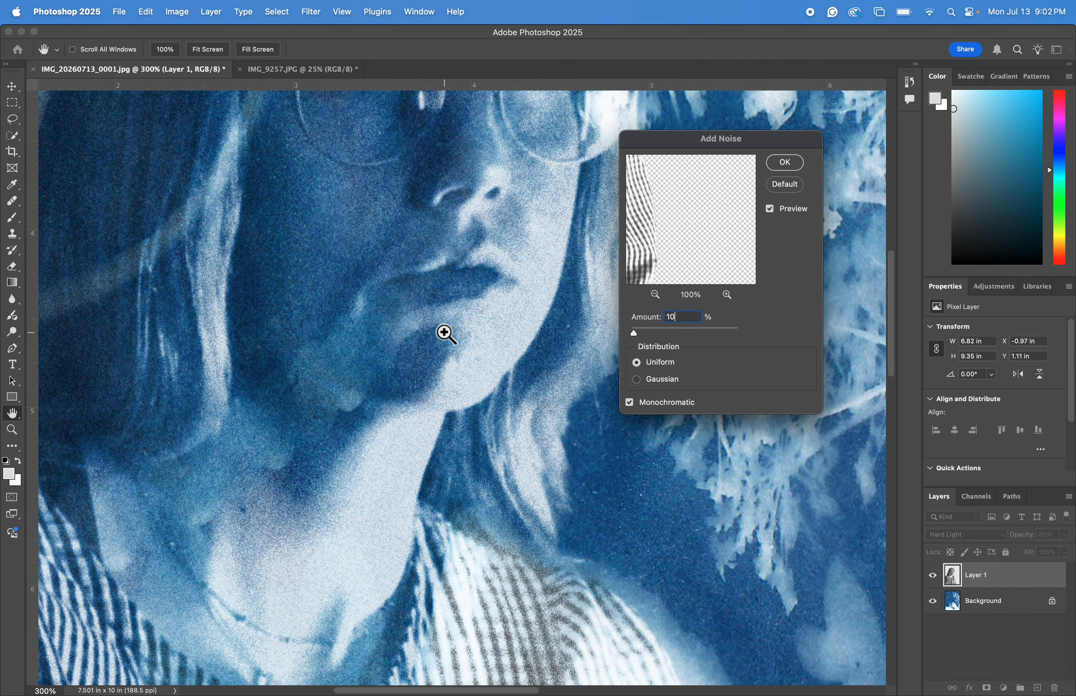
left_click(632, 406)
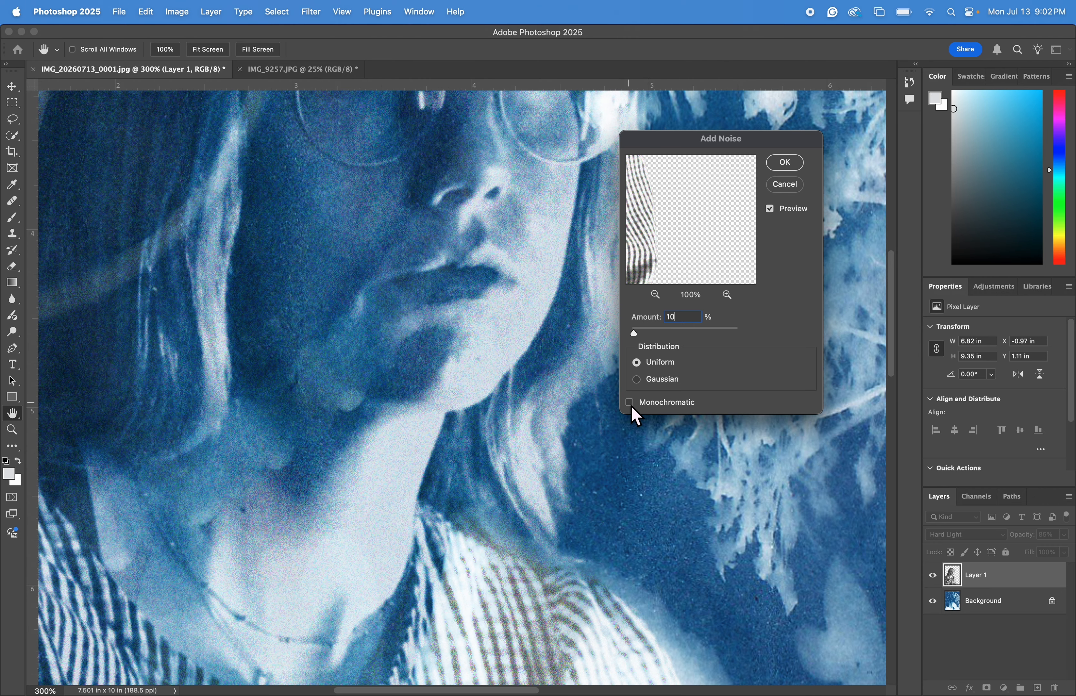
key("super+equal")
key("super+equal")
key("super+equal")
key("super+equal")
key("super+equal")
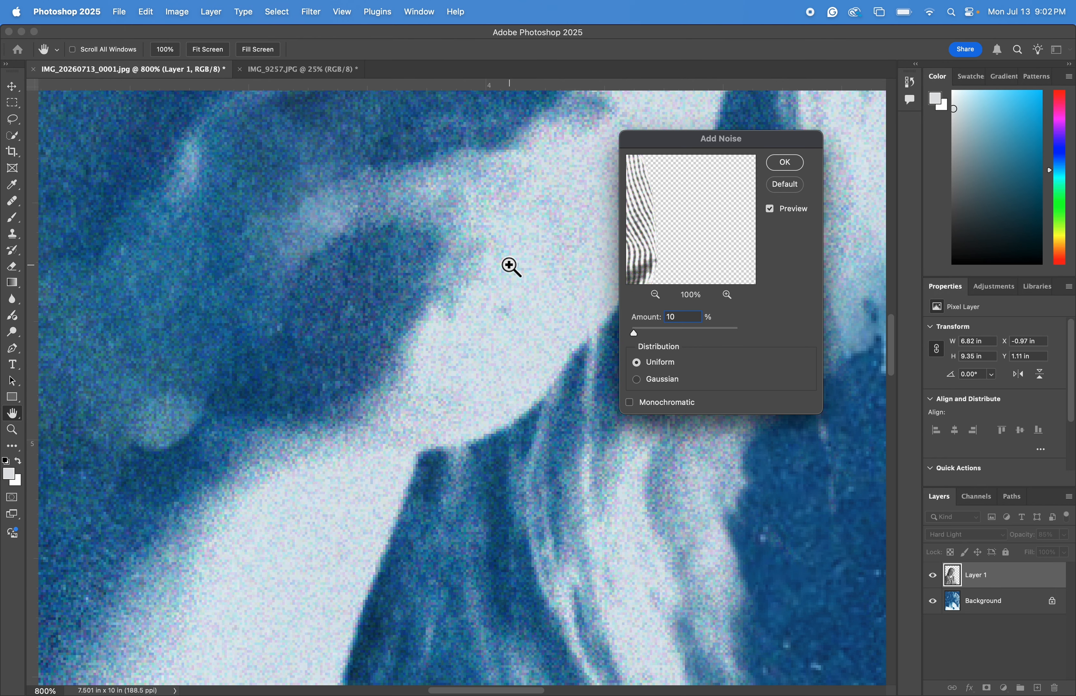
key("super+equal")
key("super+equal")
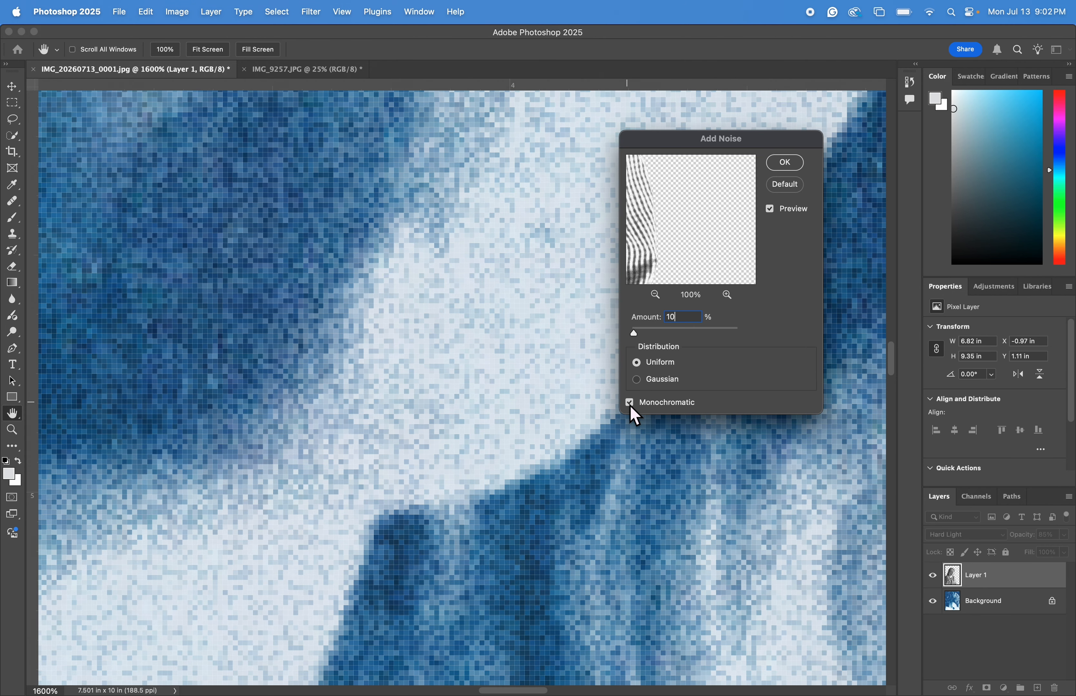
key("super+minus")
key("super+minus")
key("super+minus")
key("super+minus")
key("super+minus")
key("super+minus")
key("super+minus")
key("super+minus")
key("super+minus")
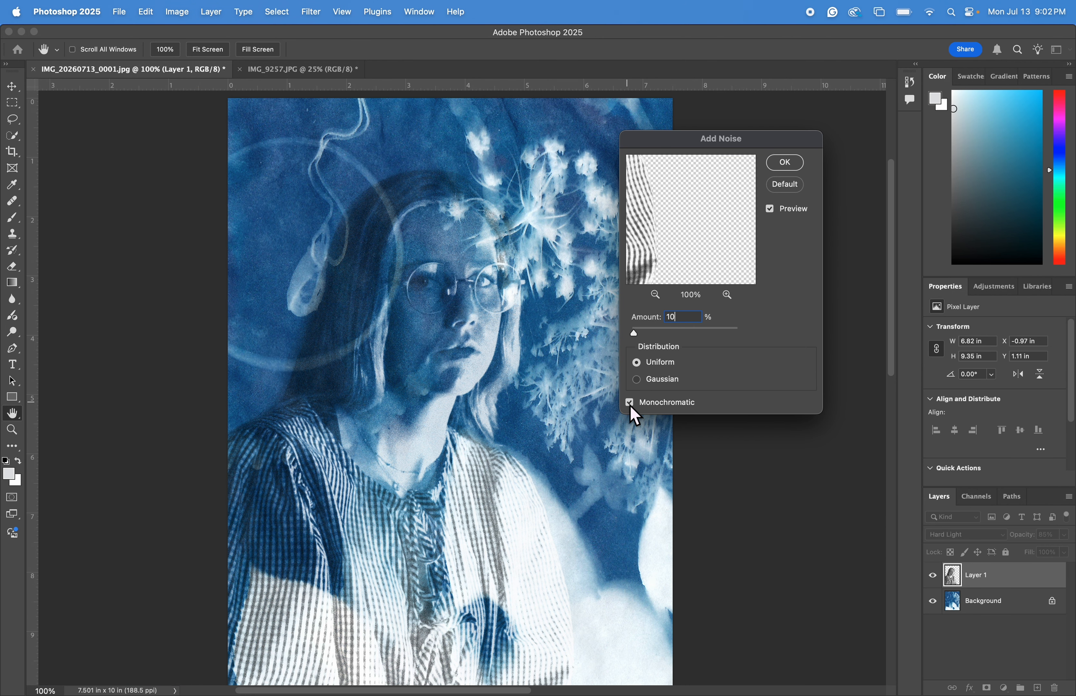
left_click(785, 163)
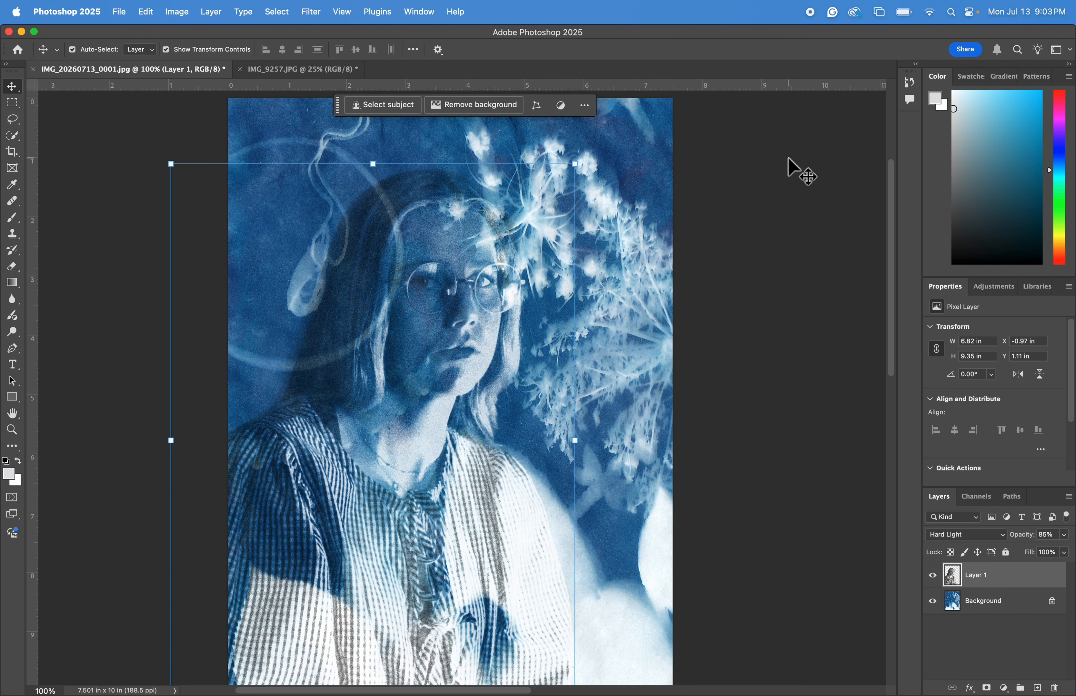
Nudge the portrait layer about 0.2 inch to the right and slightly down.
key("super+minus")
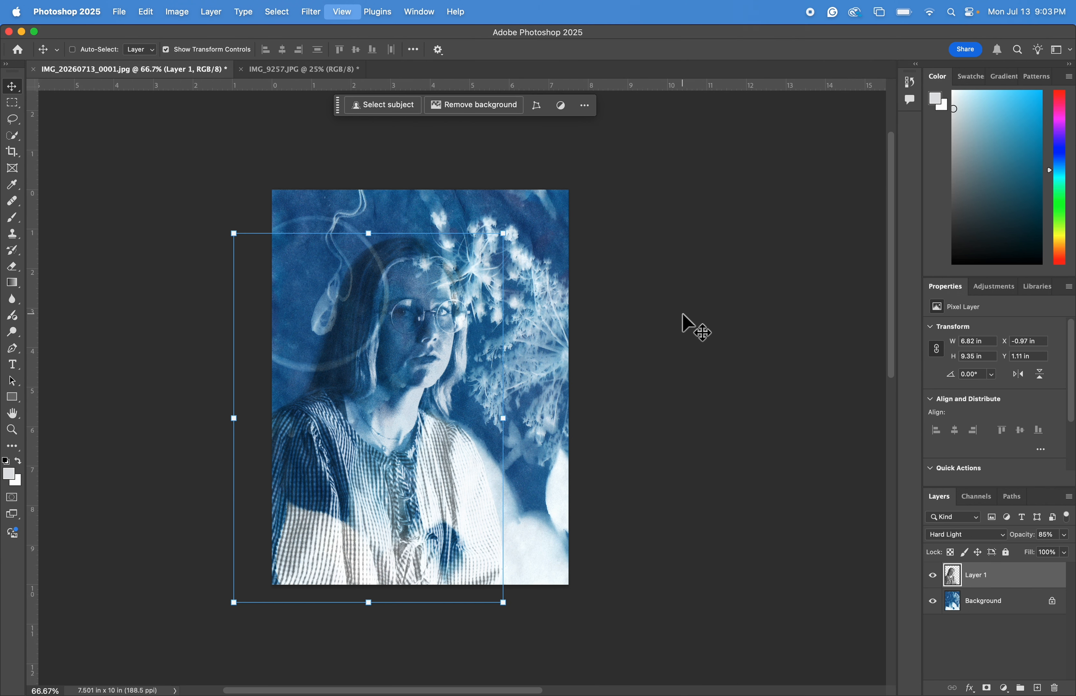
mouse_move(410, 416)
left_mouse_down()
mouse_move(389, 435)
mouse_move(413, 433)
mouse_move(400, 438)
mouse_move(426, 413)
mouse_move(406, 424)
left_mouse_up()
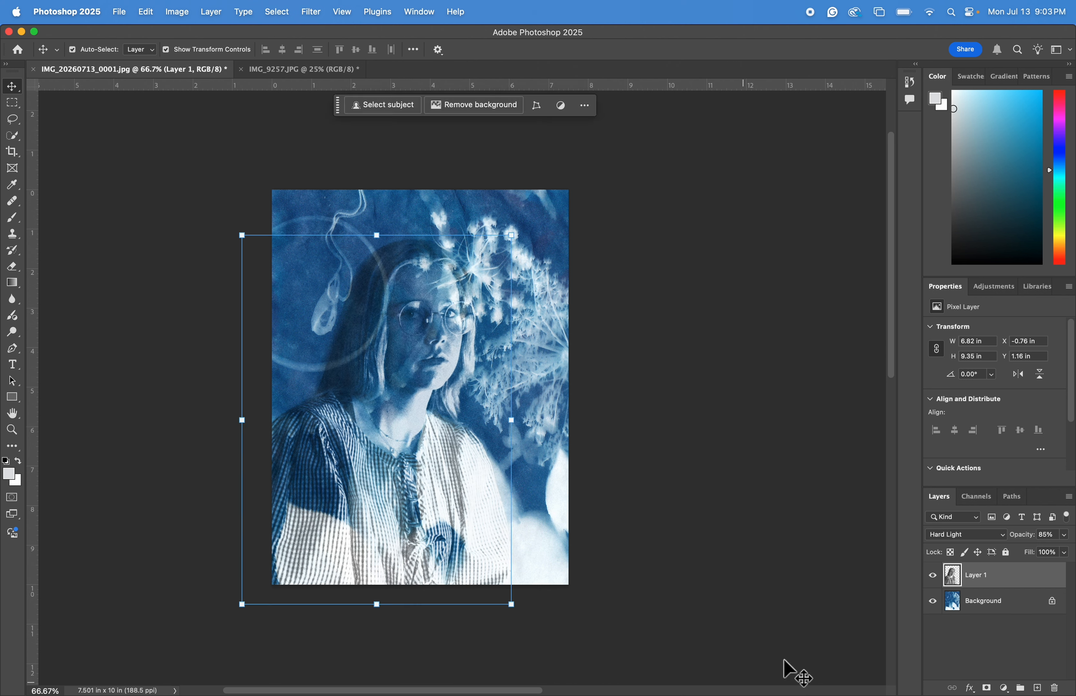
Add a Levels adjustment layer with input levels set to 32, 1.32 and 242.
left_click(1004, 688)
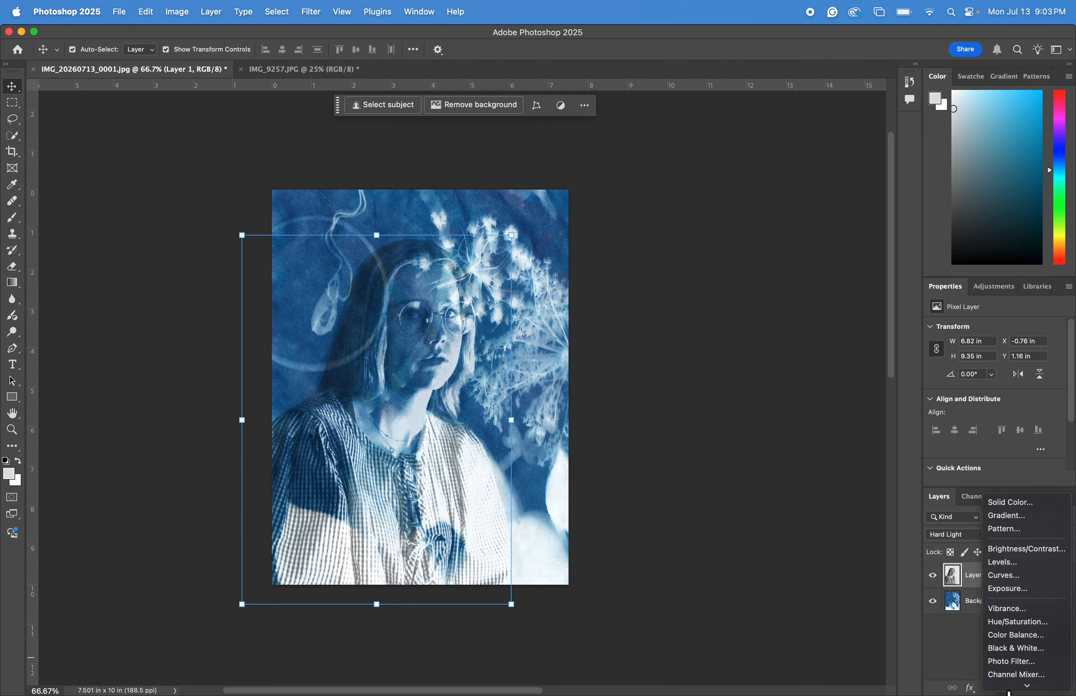
left_click(1026, 550)
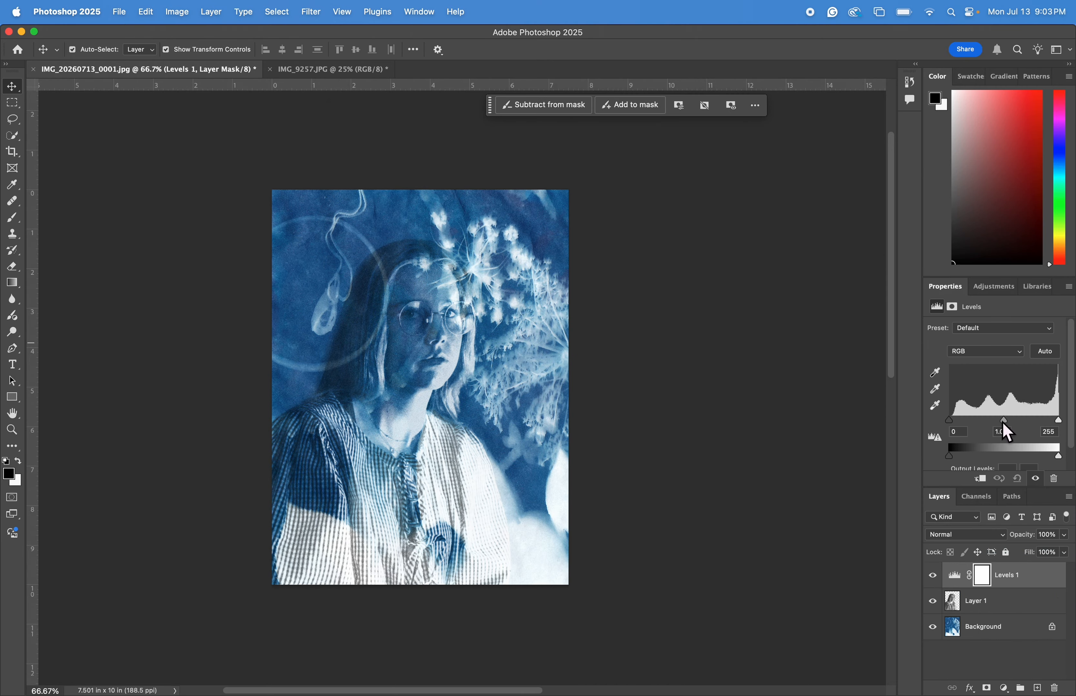
left_click_drag(952, 456, 964, 426)
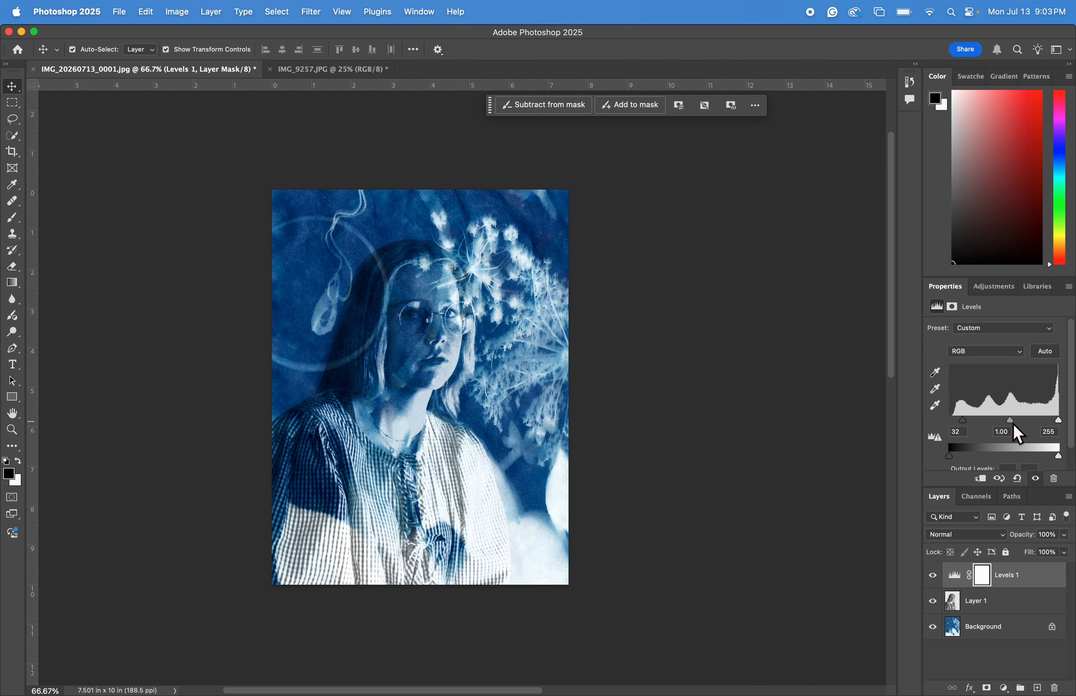
left_click_drag(1010, 423, 1001, 424)
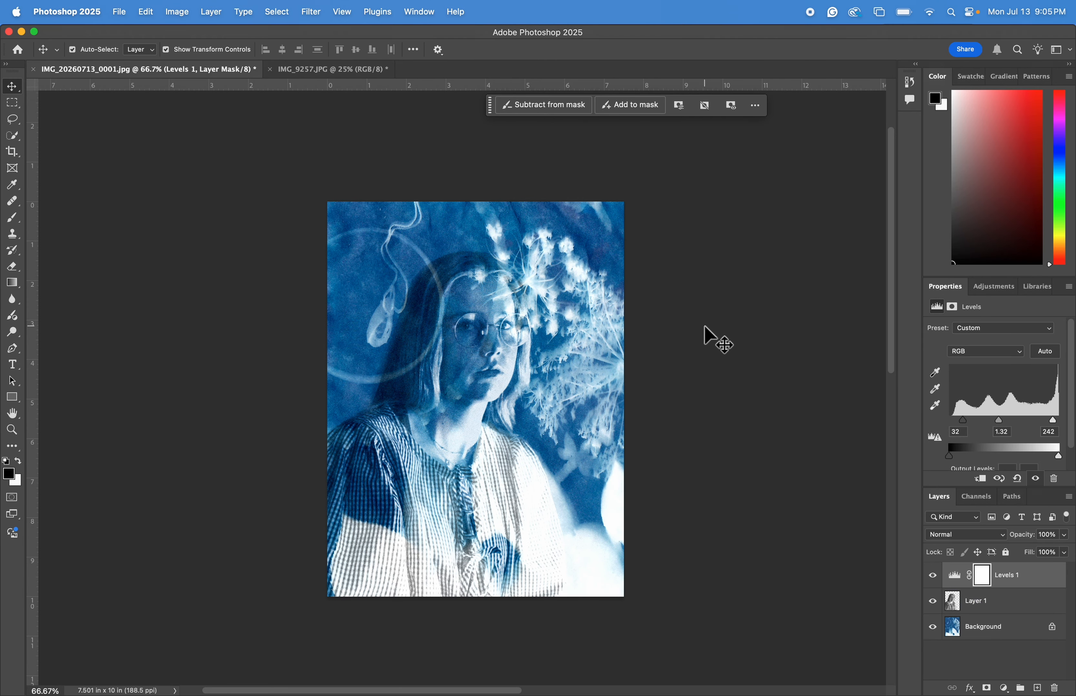
key("super+plus")
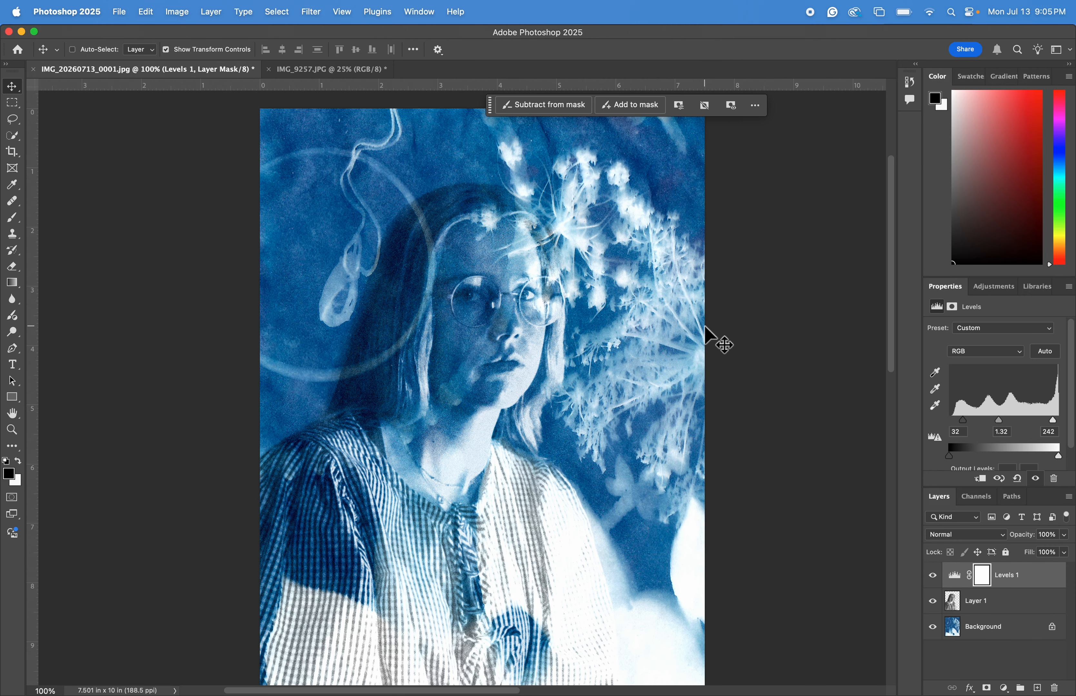
key("super+minus")
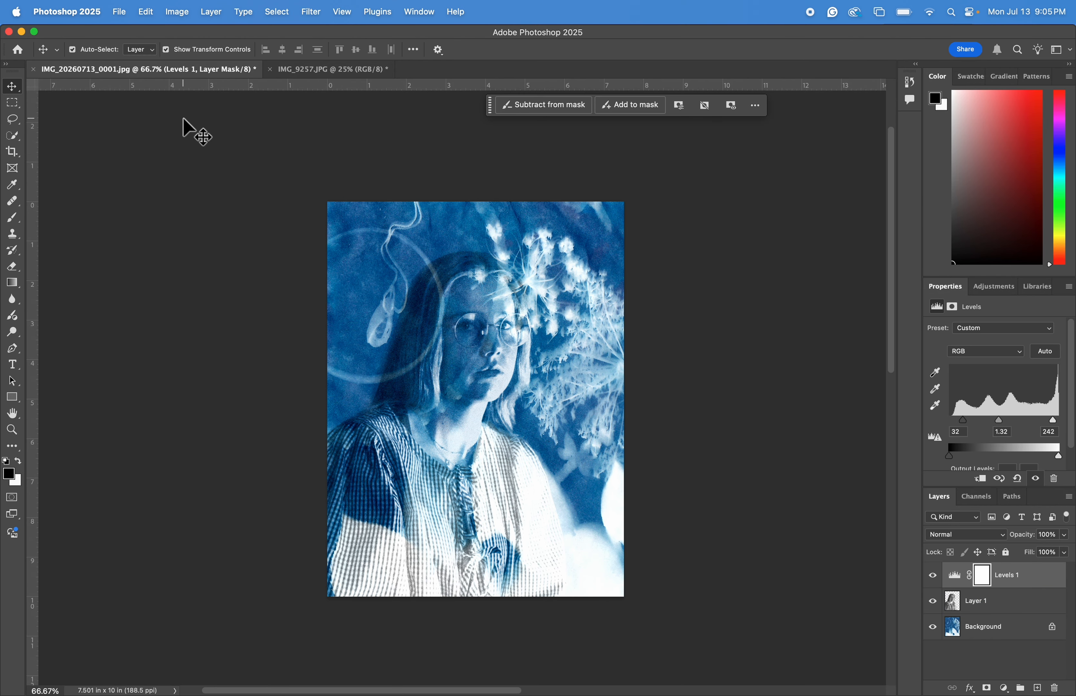
Export the image as a JPG through Export As.
left_click(119, 12)
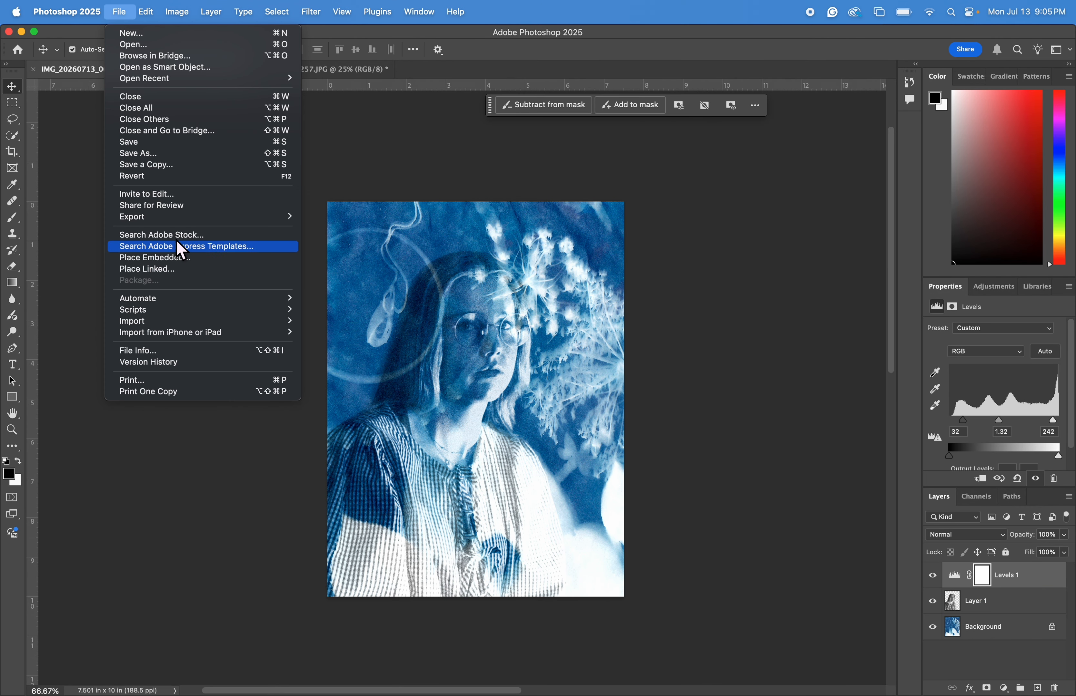
mouse_move(170, 222)
left_click(366, 230)
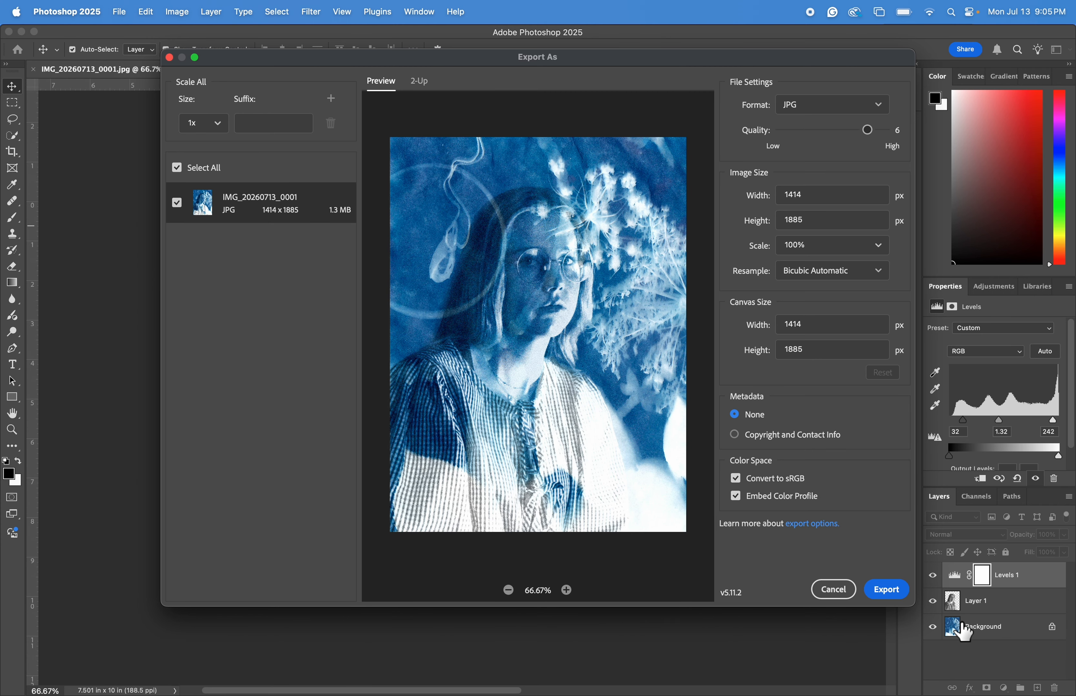
left_click(886, 598)
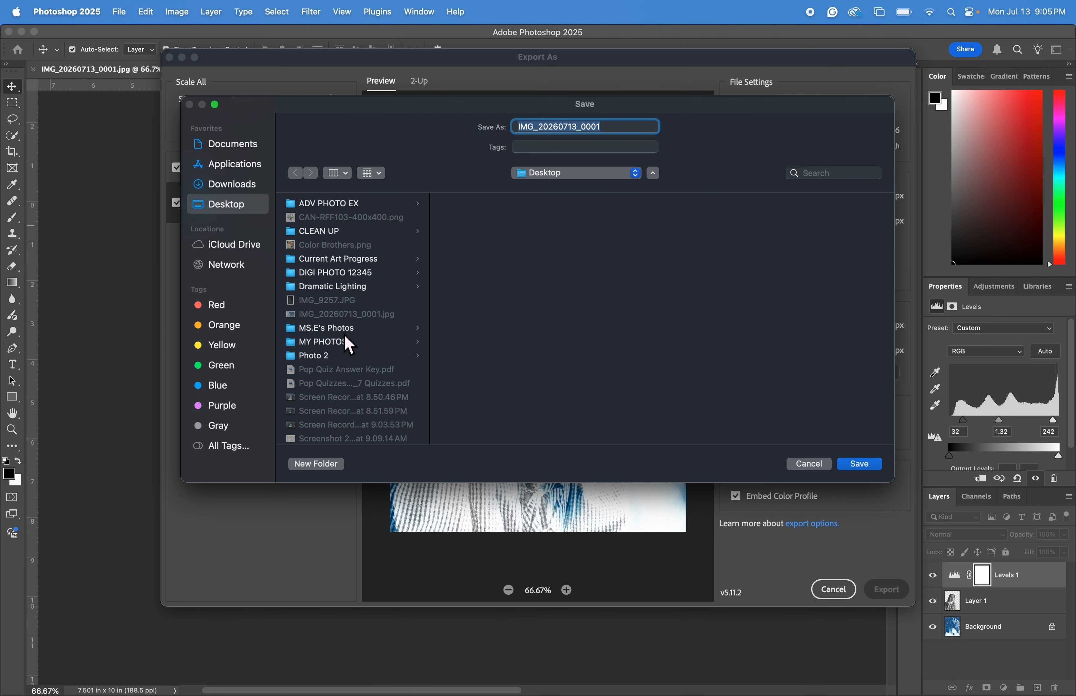
Choose the Cyano double exp folder inside Photo 2 on the Desktop and name the file SECD.
left_click(343, 356)
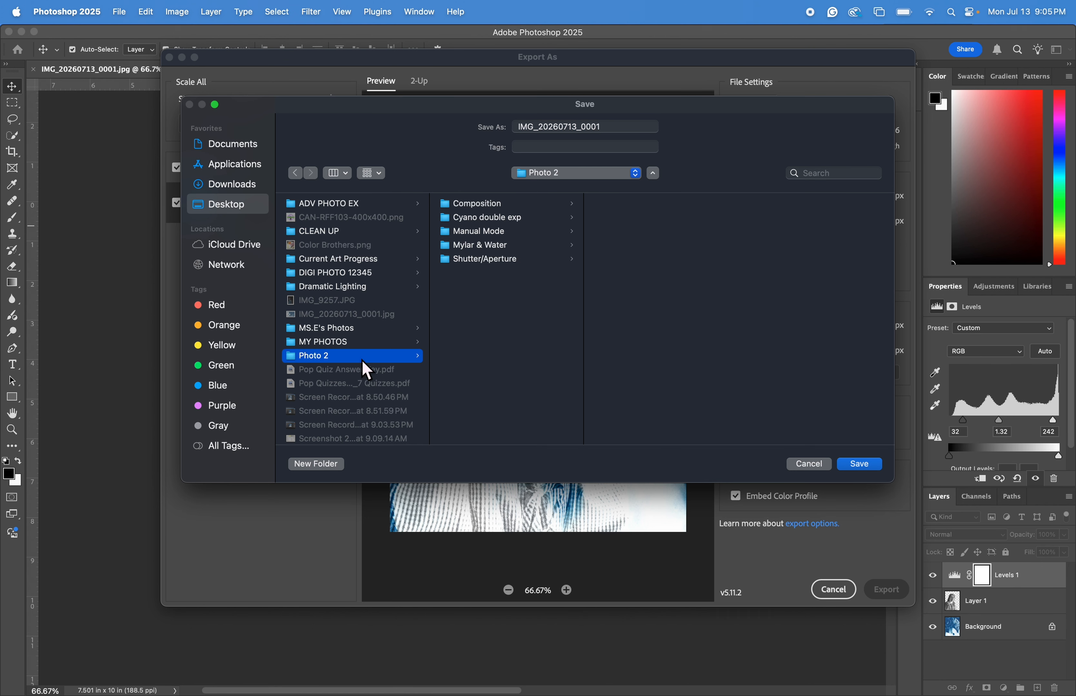
left_click(514, 222)
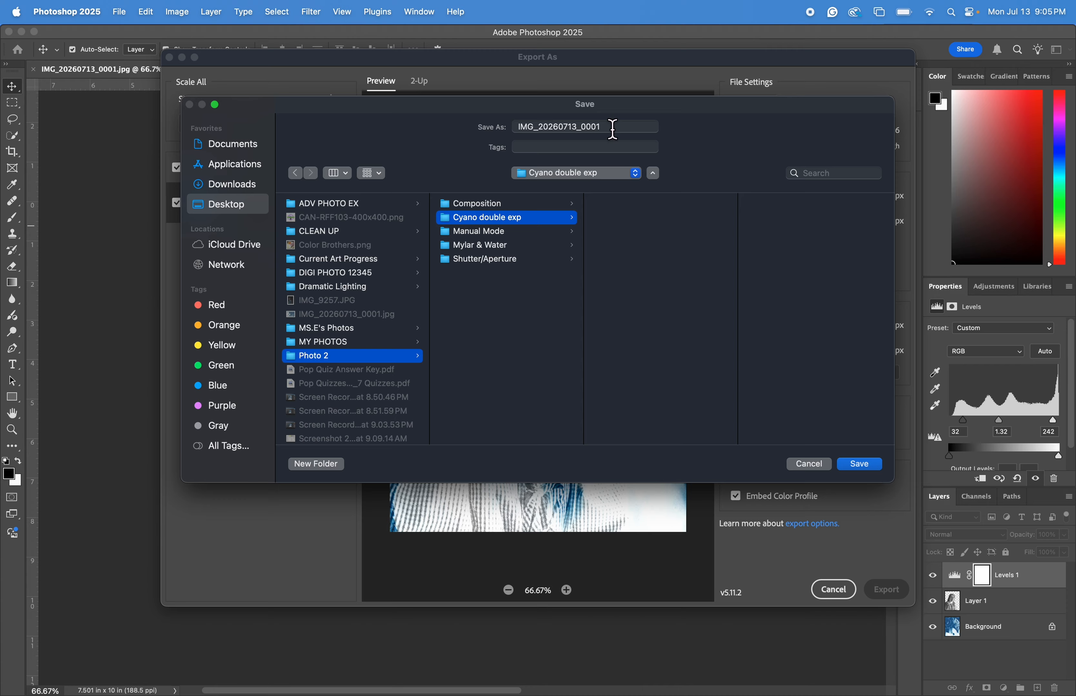
double_click(533, 131)
key("BackSpace")
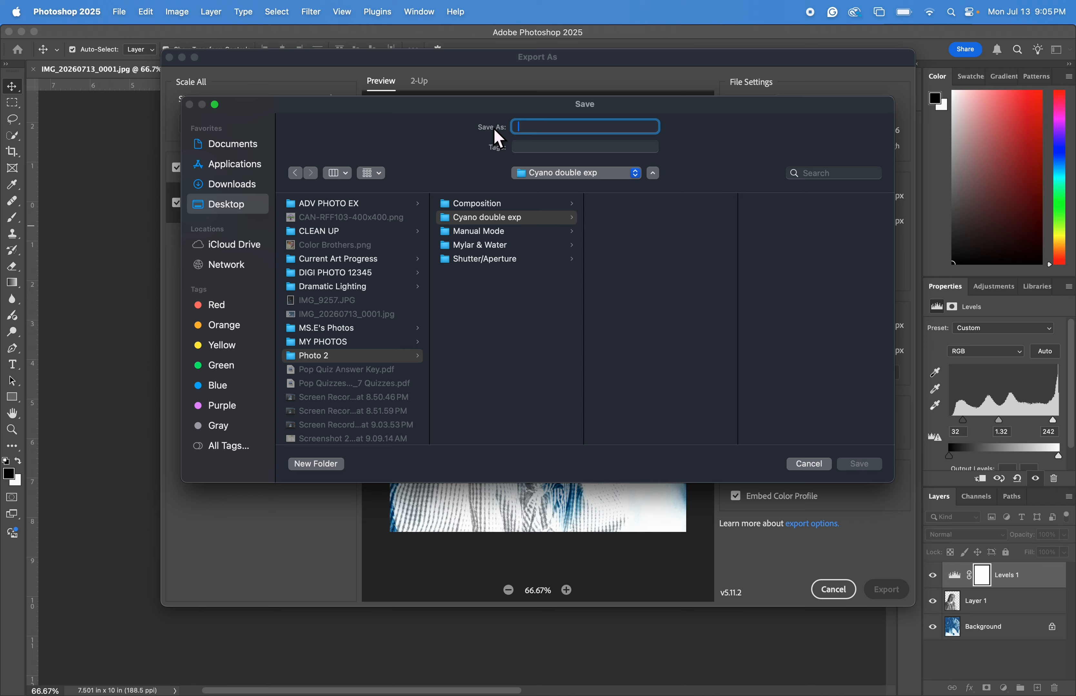
type("SECD")
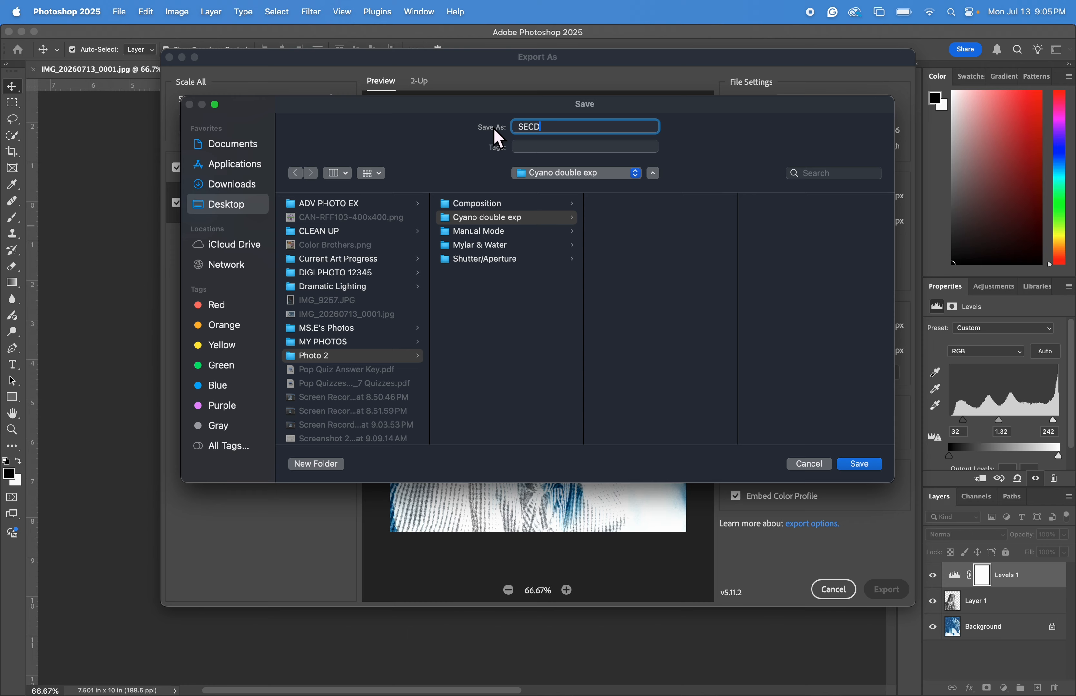